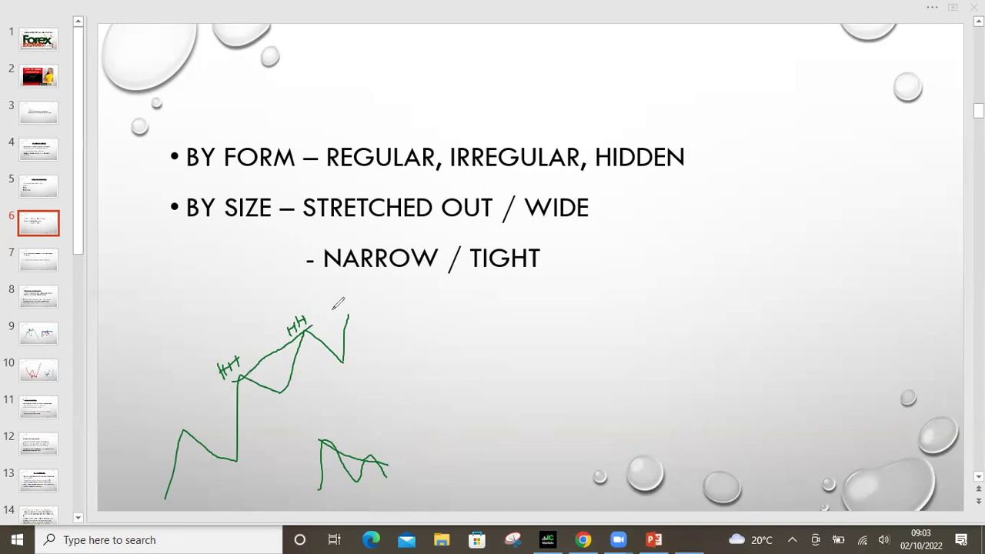
# Minimise the security report window and draw a green price line with a higher second peak, joining its two peaks with a rising line
pyautogui.moveTo(478, 466)
pyautogui.mouseDown()
pyautogui.moveTo(478, 395)
pyautogui.moveTo(536, 430)
pyautogui.mouseUp()
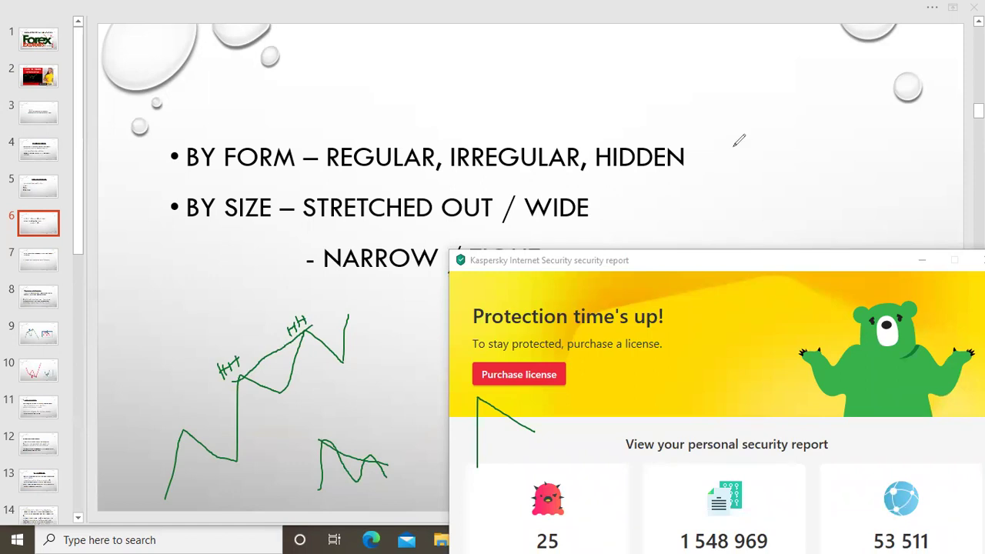
pyautogui.click(926, 263)
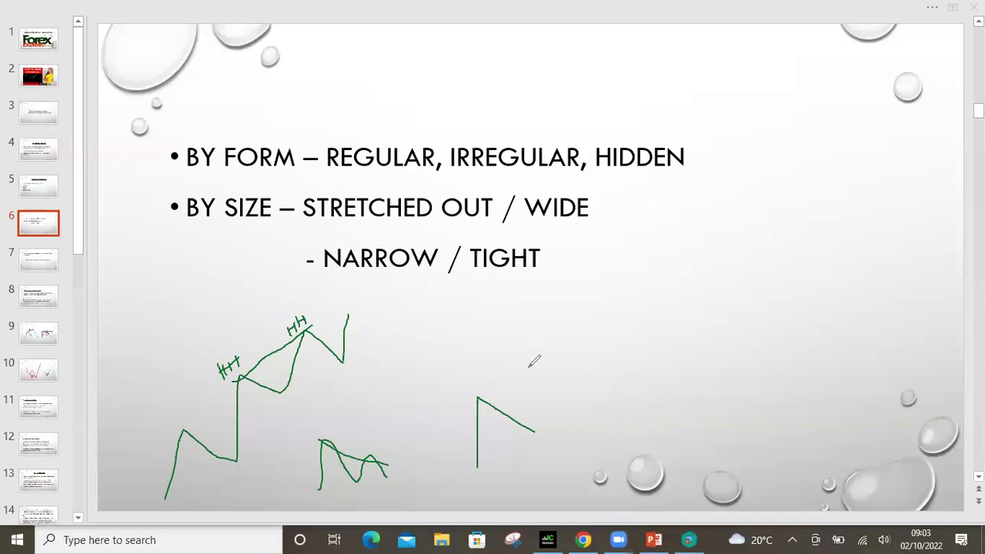
pyautogui.moveTo(536, 430)
pyautogui.mouseDown()
pyautogui.moveTo(561, 343)
pyautogui.moveTo(622, 426)
pyautogui.mouseUp()
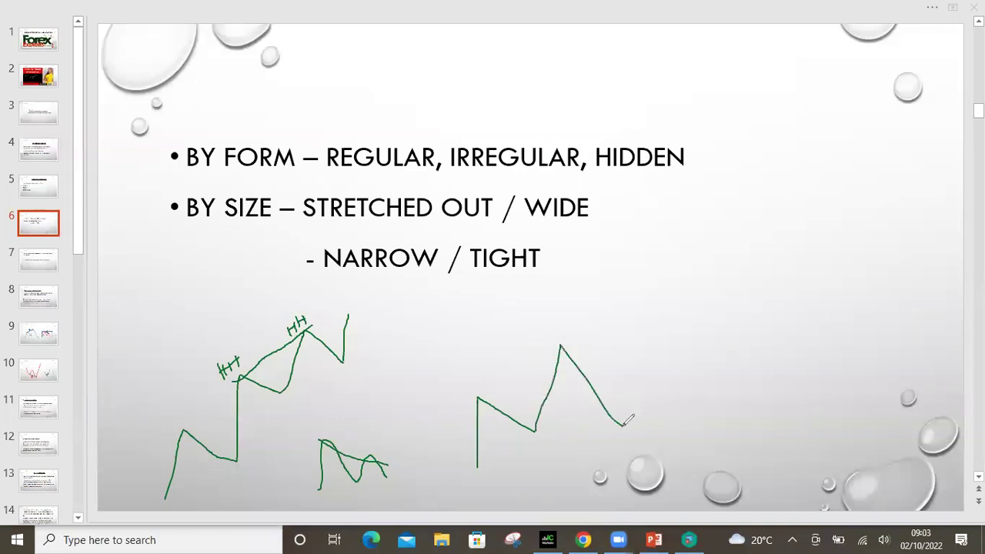
pyautogui.moveTo(459, 405)
pyautogui.mouseDown()
pyautogui.moveTo(557, 320)
pyautogui.moveTo(568, 328)
pyautogui.moveTo(501, 398)
pyautogui.moveTo(457, 405)
pyautogui.mouseUp()
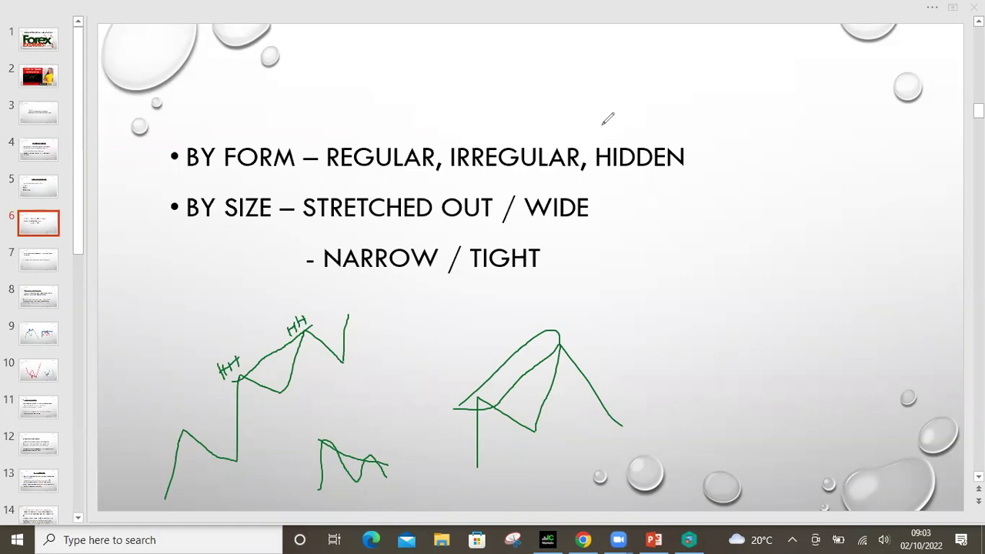
# Draw a dark red downtrend zigzag, mark its last two lows "LL" and join them with a falling line
pyautogui.moveTo(617, 241)
pyautogui.mouseDown()
pyautogui.moveTo(642, 316)
pyautogui.moveTo(663, 267)
pyautogui.moveTo(712, 337)
pyautogui.moveTo(745, 287)
pyautogui.moveTo(778, 341)
pyautogui.moveTo(818, 358)
pyautogui.moveTo(839, 335)
pyautogui.moveTo(891, 411)
pyautogui.moveTo(909, 372)
pyautogui.mouseUp()
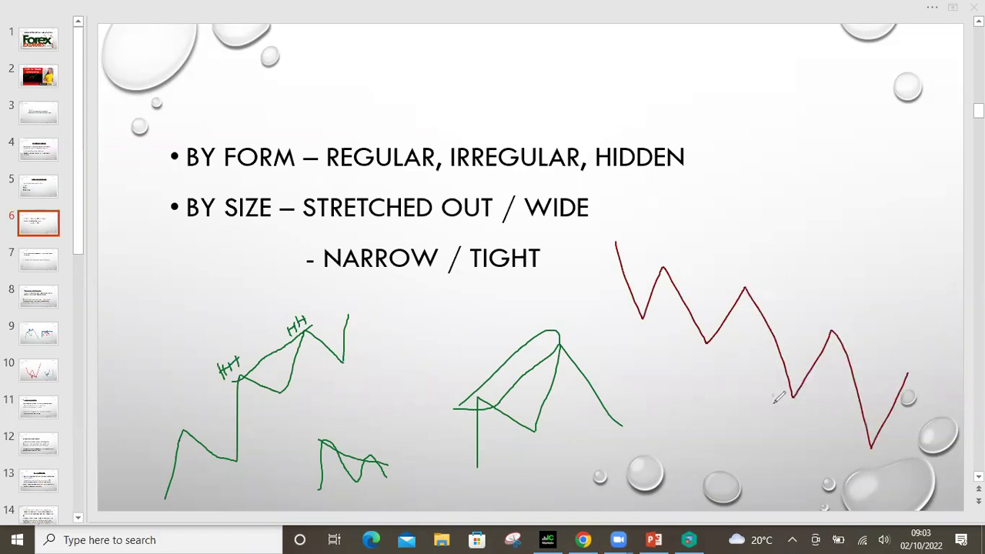
pyautogui.moveTo(774, 395)
pyautogui.mouseDown()
pyautogui.moveTo(777, 415)
pyautogui.moveTo(791, 415)
pyautogui.mouseUp()
pyautogui.moveTo(855, 440)
pyautogui.mouseDown()
pyautogui.moveTo(859, 462)
pyautogui.moveTo(875, 459)
pyautogui.mouseUp()
pyautogui.moveTo(781, 386); pyautogui.dragTo(876, 442)
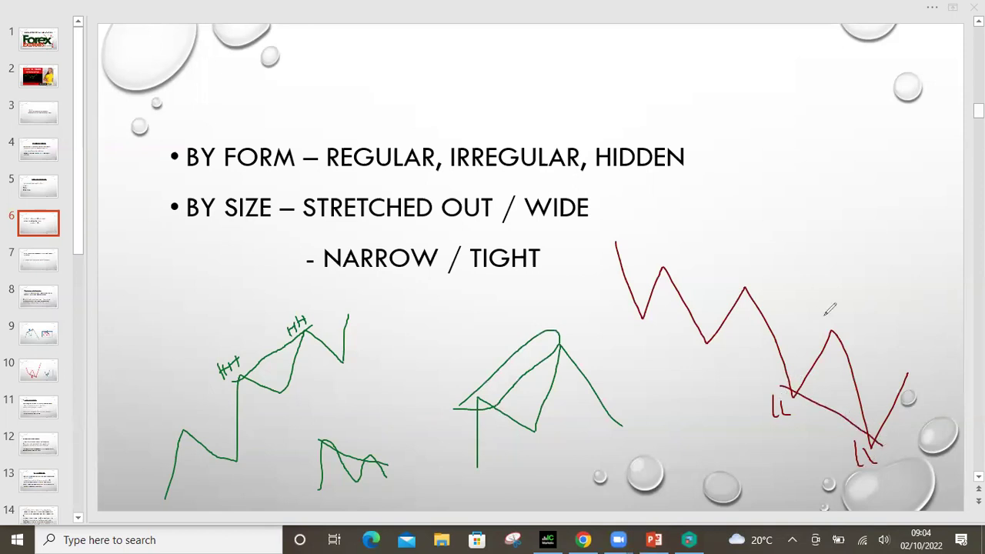
# Sketch a small dark red W above the downtrend with a rising line under its two lows
pyautogui.moveTo(770, 190)
pyautogui.mouseDown()
pyautogui.moveTo(793, 239)
pyautogui.moveTo(815, 201)
pyautogui.mouseUp()
pyautogui.moveTo(808, 205)
pyautogui.mouseDown()
pyautogui.moveTo(816, 219)
pyautogui.moveTo(828, 216)
pyautogui.moveTo(833, 186)
pyautogui.mouseUp()
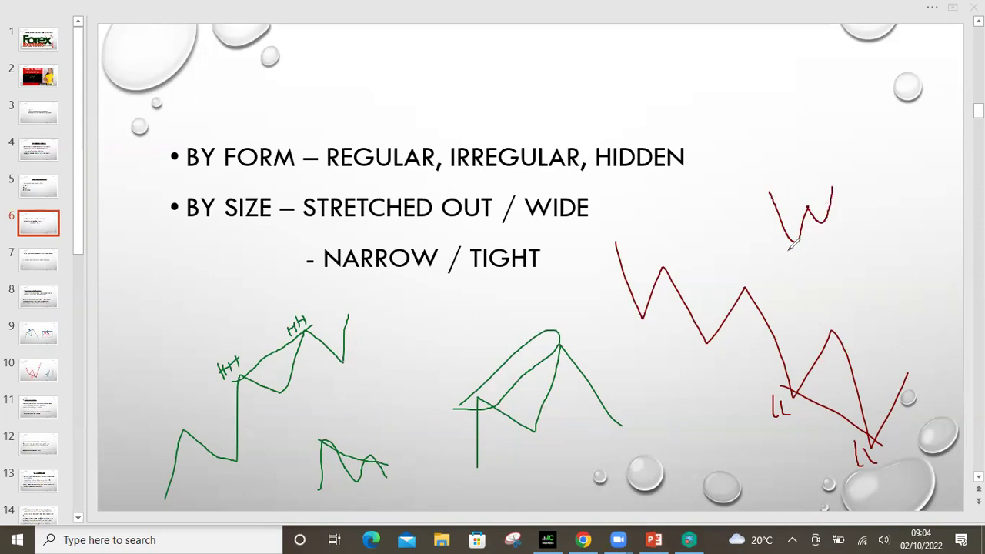
pyautogui.moveTo(789, 248); pyautogui.dragTo(839, 207)
# Underline "NARROW / TIGHT" in red and illustrate it in green with a tight double top ending the uptrend and a small M with falling peaks
pyautogui.moveTo(328, 279); pyautogui.dragTo(508, 277)
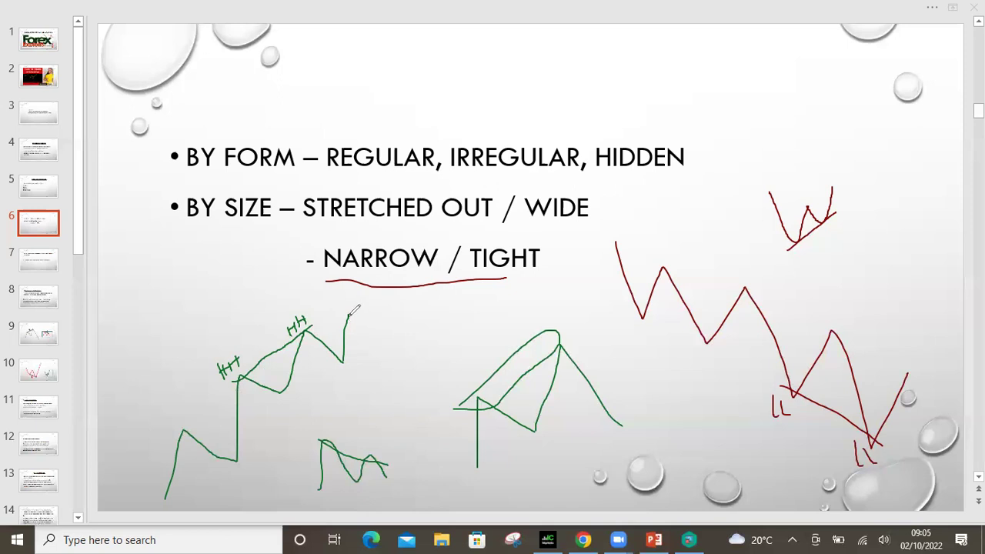
pyautogui.moveTo(349, 314)
pyautogui.mouseDown()
pyautogui.moveTo(349, 297)
pyautogui.moveTo(356, 307)
pyautogui.moveTo(367, 288)
pyautogui.moveTo(382, 343)
pyautogui.mouseUp()
pyautogui.moveTo(337, 304); pyautogui.dragTo(356, 292)
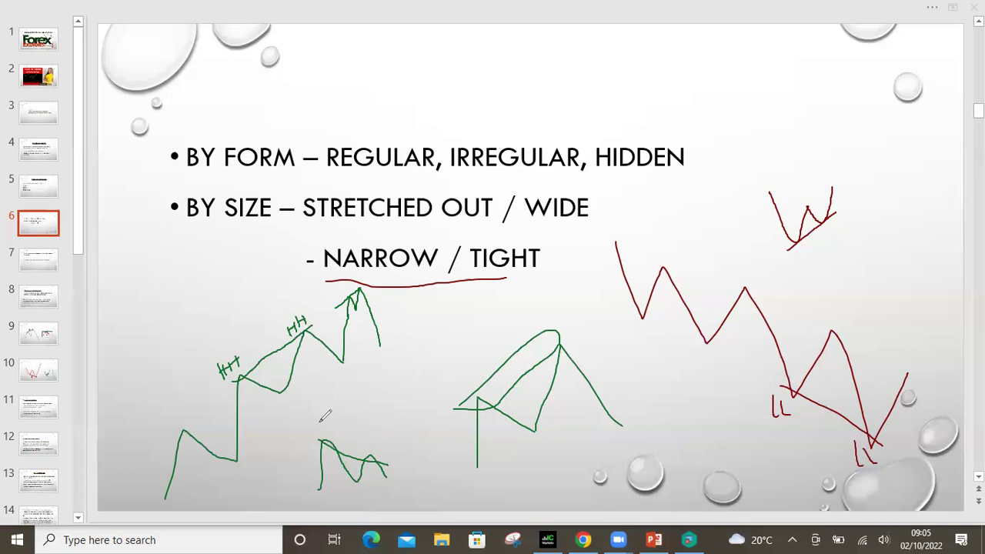
pyautogui.moveTo(321, 421)
pyautogui.mouseDown()
pyautogui.moveTo(328, 400)
pyautogui.moveTo(356, 424)
pyautogui.mouseUp()
pyautogui.moveTo(322, 391); pyautogui.dragTo(357, 418)
# Extend the dark red downtrend with a tight double bottom underlined by a falling line, and sketch a small W with a higher second low above it
pyautogui.moveTo(909, 376)
pyautogui.mouseDown()
pyautogui.moveTo(918, 469)
pyautogui.moveTo(930, 458)
pyautogui.moveTo(933, 401)
pyautogui.mouseUp()
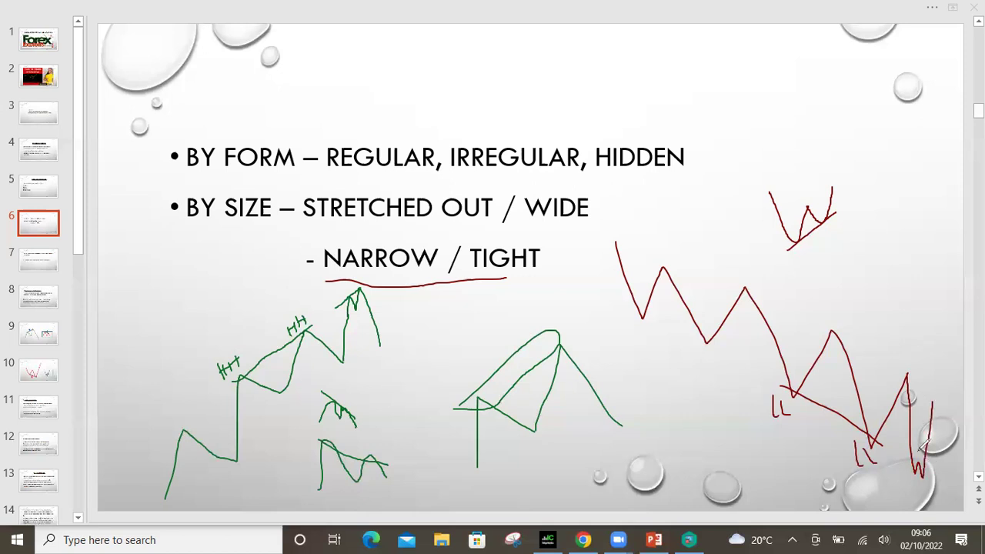
pyautogui.moveTo(922, 445)
pyautogui.mouseDown()
pyautogui.moveTo(914, 464)
pyautogui.moveTo(928, 468)
pyautogui.mouseUp()
pyautogui.moveTo(839, 272)
pyautogui.mouseDown()
pyautogui.moveTo(862, 314)
pyautogui.moveTo(864, 277)
pyautogui.moveTo(874, 290)
pyautogui.mouseUp()
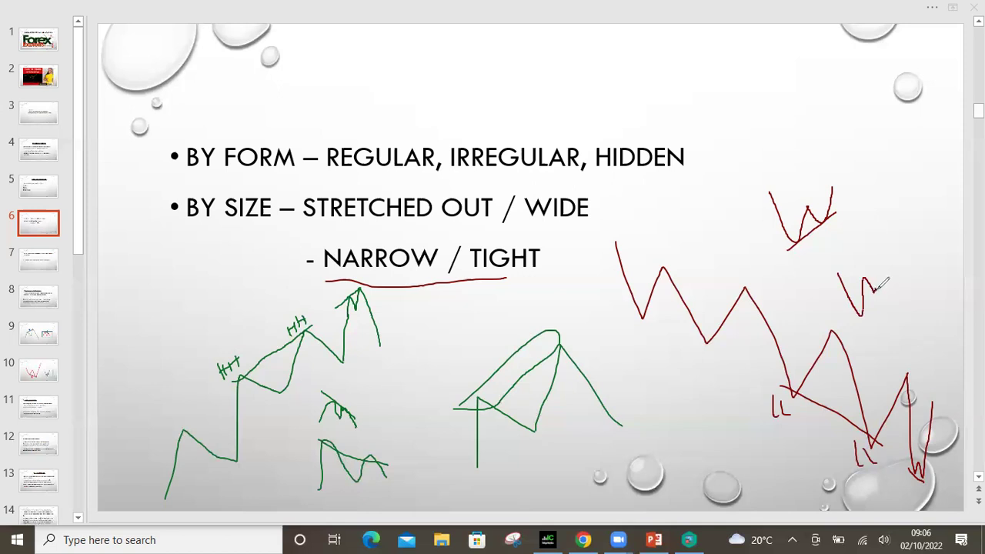
pyautogui.moveTo(875, 289)
pyautogui.mouseDown()
pyautogui.moveTo(875, 279)
pyautogui.moveTo(859, 319)
pyautogui.moveTo(900, 261)
pyautogui.mouseUp()
# Erase the ink sketches from slide 6 and go on to slide 7
pyautogui.hotkey('ctrl', 'e')
pyautogui.moveTo(378, 310)
pyautogui.mouseDown()
pyautogui.moveTo(247, 378)
pyautogui.moveTo(378, 462)
pyautogui.moveTo(322, 416)
pyautogui.moveTo(613, 288)
pyautogui.moveTo(600, 343)
pyautogui.moveTo(295, 458)
pyautogui.moveTo(389, 379)
pyautogui.moveTo(620, 255)
pyautogui.moveTo(796, 233)
pyautogui.moveTo(862, 282)
pyautogui.moveTo(842, 335)
pyautogui.moveTo(765, 433)
pyautogui.moveTo(770, 406)
pyautogui.moveTo(909, 459)
pyautogui.moveTo(902, 479)
pyautogui.mouseUp()
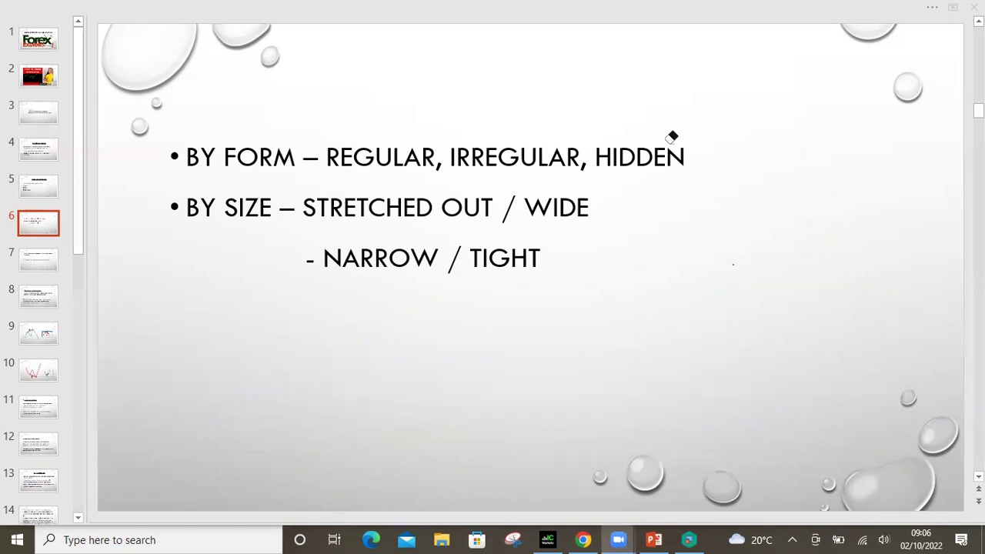
pyautogui.click(45, 264)
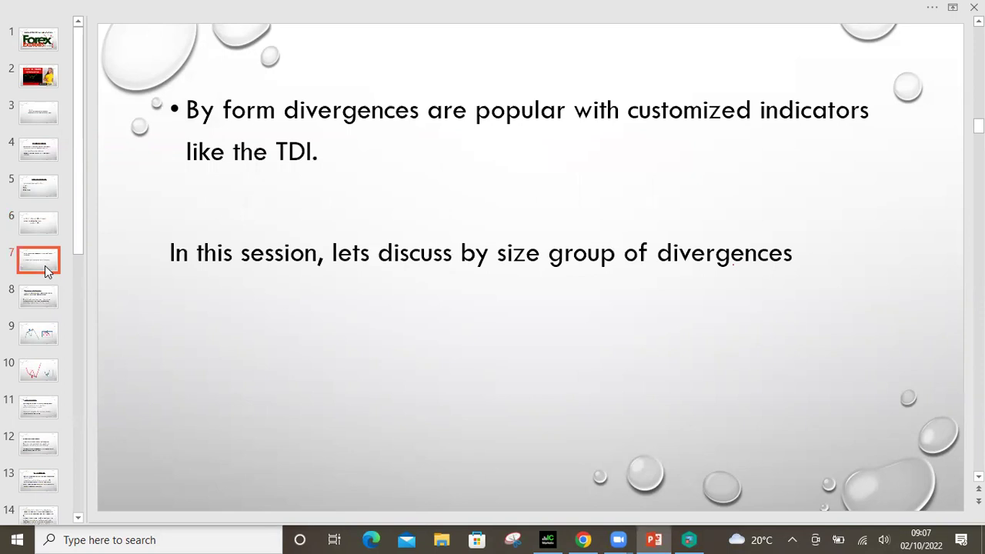
# Go through slides 8 to 12 one by one, covering wide, narrow and unconfirmed divergence
pyautogui.click(35, 303)
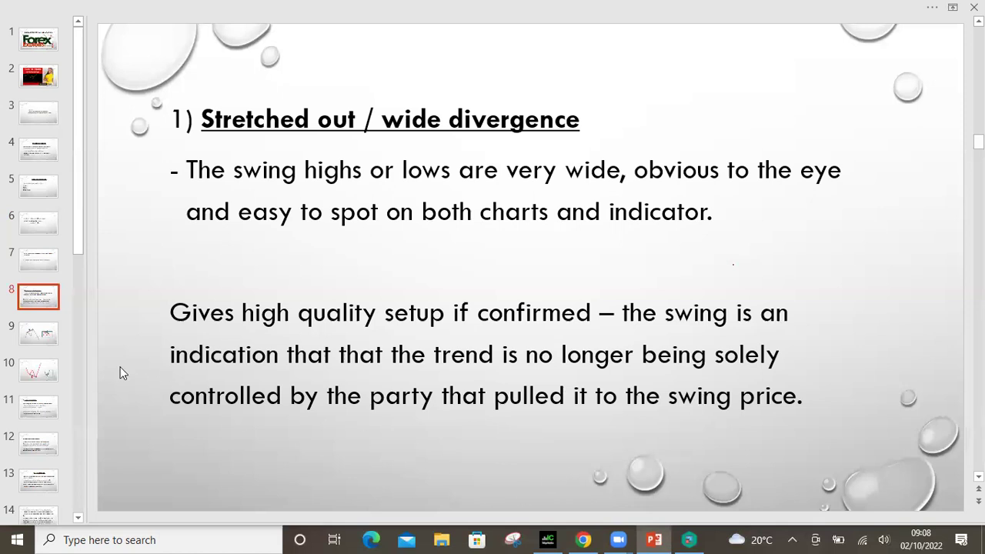
pyautogui.click(34, 338)
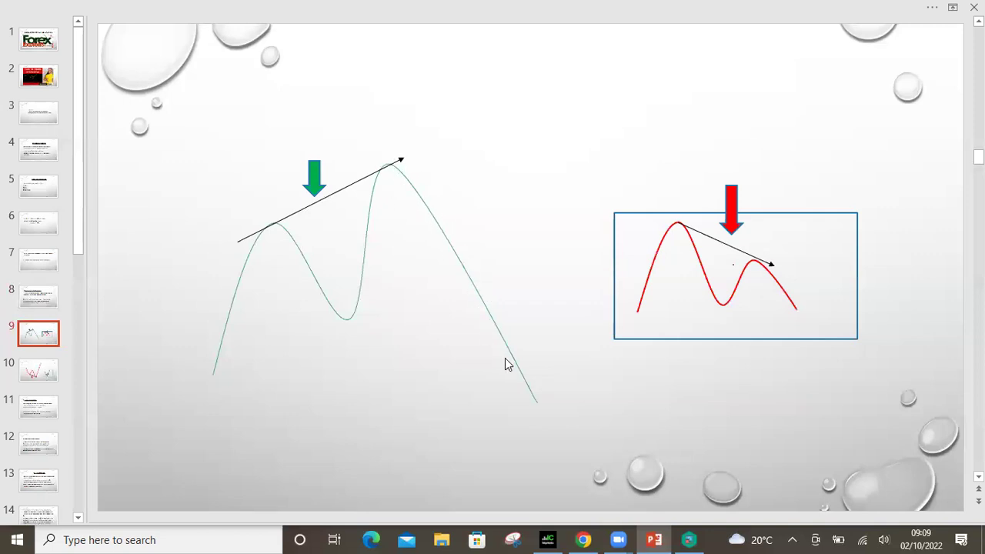
pyautogui.click(37, 372)
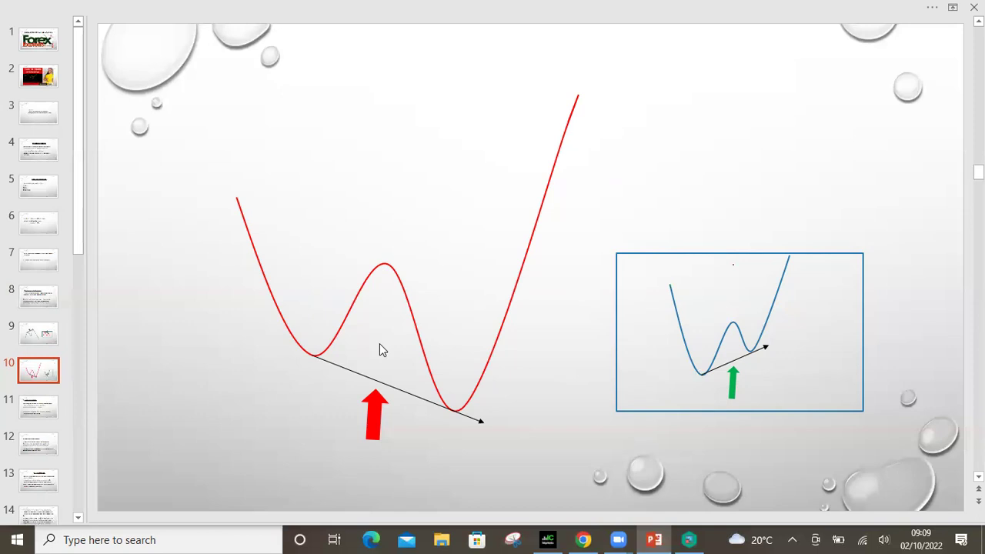
pyautogui.click(43, 405)
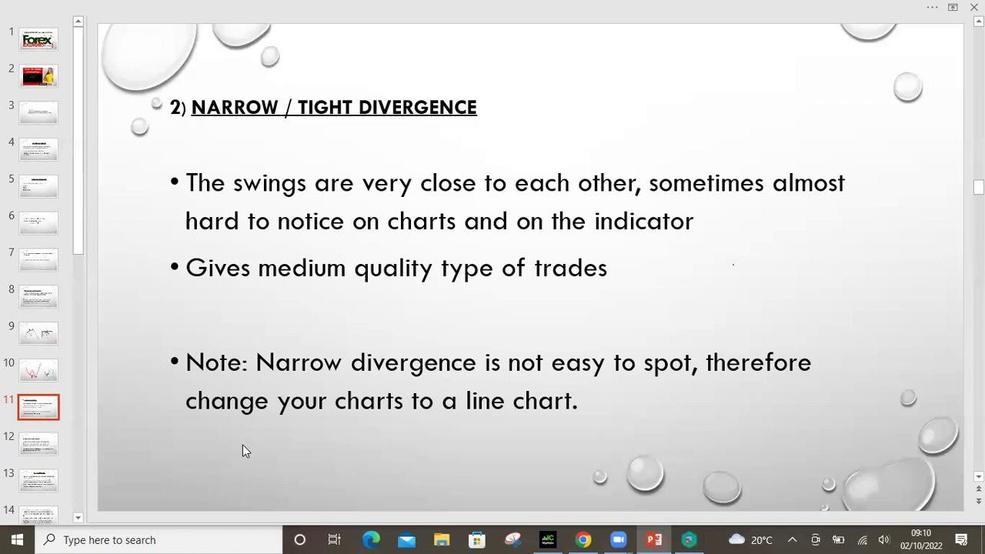
pyautogui.click(38, 446)
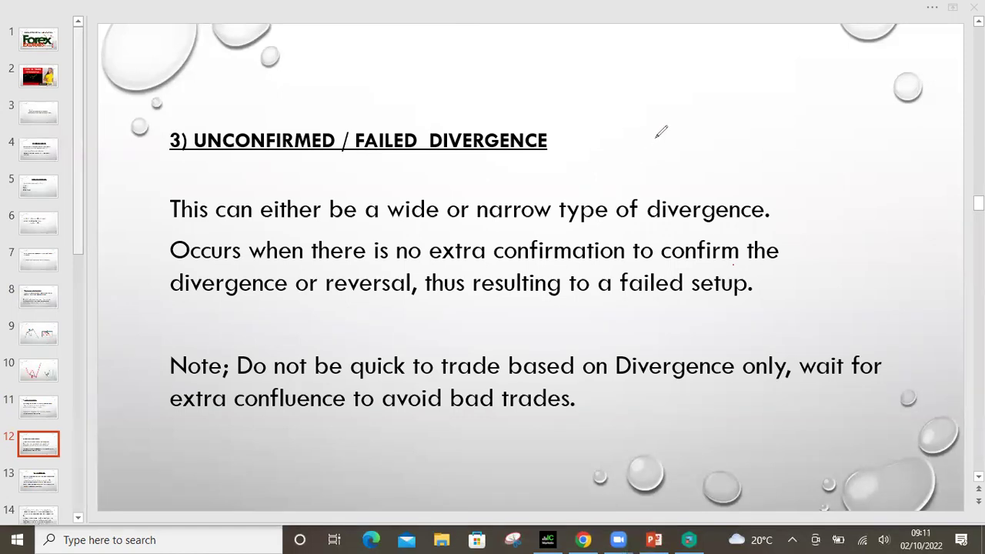
# Draw a dark red downtrend with a falling line under its last two lows, and a small W with a rising line below it
pyautogui.moveTo(655, 137)
pyautogui.mouseDown()
pyautogui.moveTo(681, 160)
pyautogui.moveTo(698, 146)
pyautogui.moveTo(719, 198)
pyautogui.moveTo(751, 165)
pyautogui.moveTo(769, 242)
pyautogui.moveTo(797, 207)
pyautogui.moveTo(808, 261)
pyautogui.mouseUp()
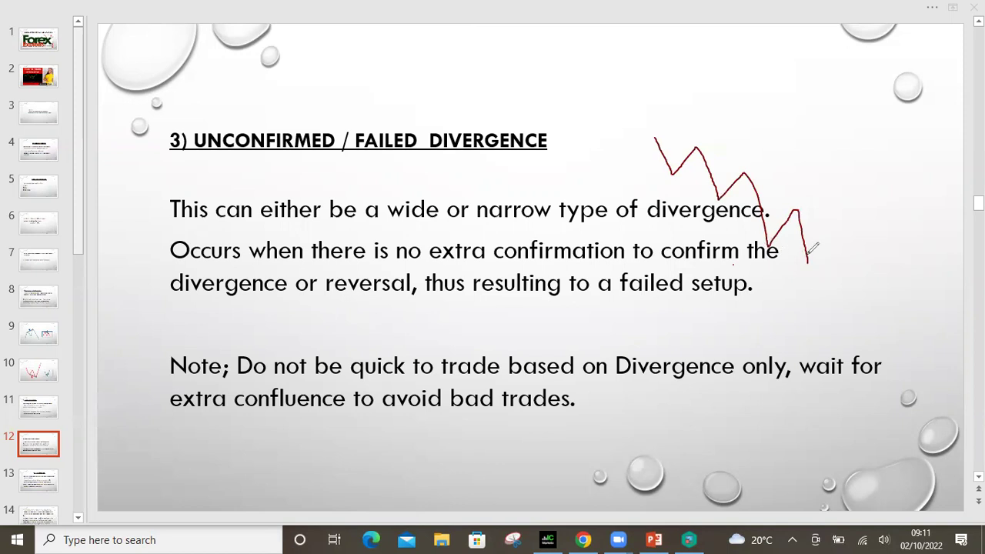
pyautogui.moveTo(809, 262); pyautogui.dragTo(847, 199)
pyautogui.moveTo(759, 241); pyautogui.dragTo(810, 265)
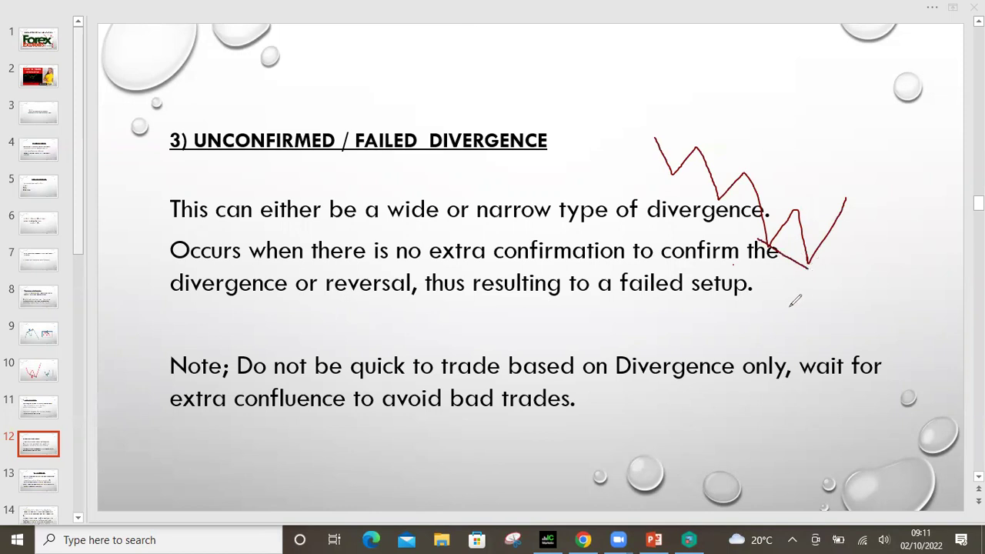
pyautogui.moveTo(790, 306)
pyautogui.mouseDown()
pyautogui.moveTo(805, 342)
pyautogui.moveTo(816, 314)
pyautogui.moveTo(825, 325)
pyautogui.moveTo(840, 302)
pyautogui.mouseUp()
pyautogui.moveTo(805, 345); pyautogui.dragTo(844, 320)
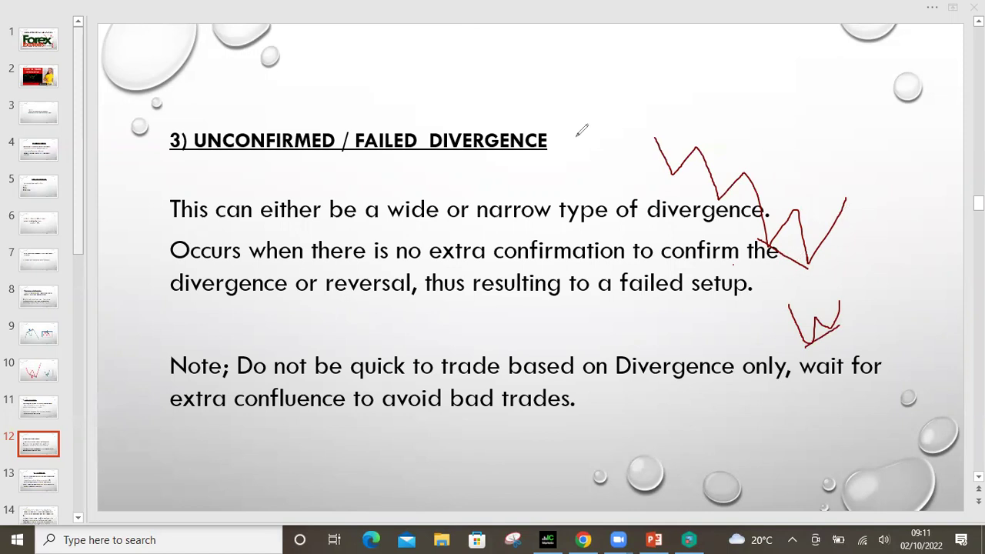
# Replace the final upswing with one that turns below a horizontal line at the last swing high and falls to a new low
pyautogui.hotkey('ctrl', 'e')
pyautogui.click(846, 201)
pyautogui.moveTo(790, 208); pyautogui.dragTo(831, 208)
pyautogui.moveTo(809, 266)
pyautogui.mouseDown()
pyautogui.moveTo(830, 225)
pyautogui.moveTo(814, 207)
pyautogui.moveTo(837, 207)
pyautogui.mouseUp()
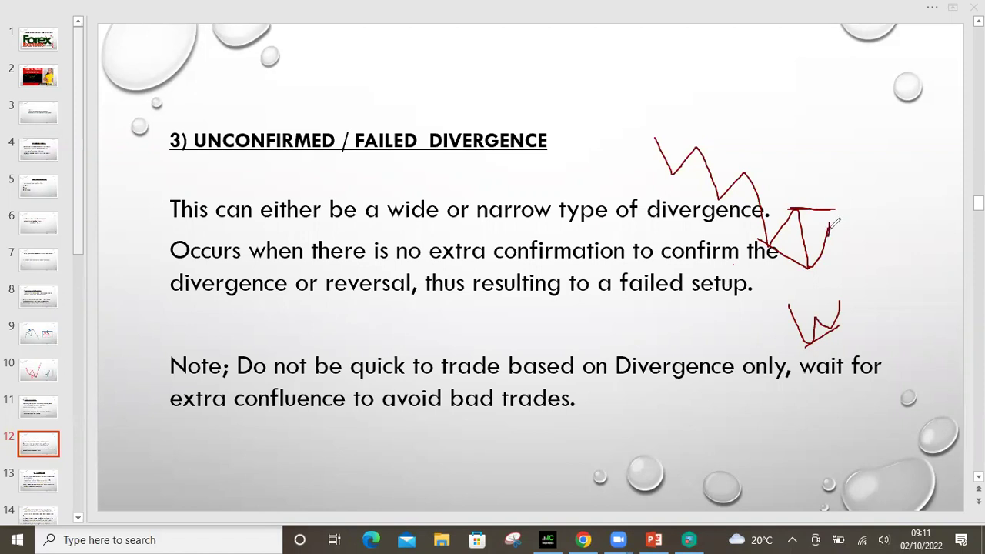
pyautogui.moveTo(827, 238)
pyautogui.mouseDown()
pyautogui.moveTo(837, 215)
pyautogui.moveTo(863, 295)
pyautogui.mouseUp()
# Draw a green uptrend with a rising line across its last two peaks, and a small M below it with a falling line across its peaks
pyautogui.moveTo(119, 477)
pyautogui.mouseDown()
pyautogui.moveTo(126, 416)
pyautogui.moveTo(170, 458)
pyautogui.moveTo(180, 356)
pyautogui.moveTo(205, 373)
pyautogui.moveTo(228, 308)
pyautogui.mouseUp()
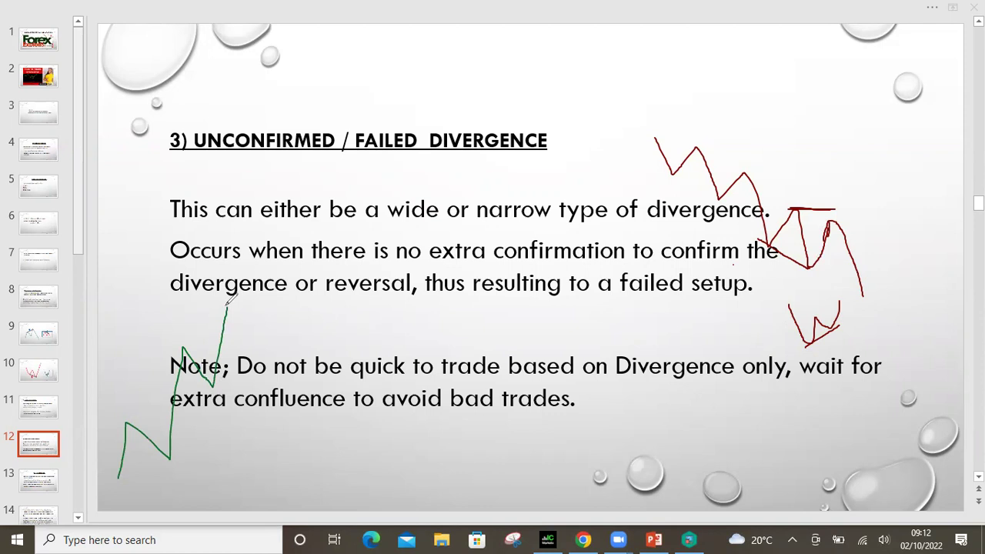
pyautogui.moveTo(229, 307); pyautogui.dragTo(243, 341)
pyautogui.moveTo(179, 353); pyautogui.dragTo(231, 304)
pyautogui.moveTo(217, 444)
pyautogui.mouseDown()
pyautogui.moveTo(234, 419)
pyautogui.moveTo(246, 452)
pyautogui.moveTo(263, 436)
pyautogui.moveTo(271, 465)
pyautogui.mouseUp()
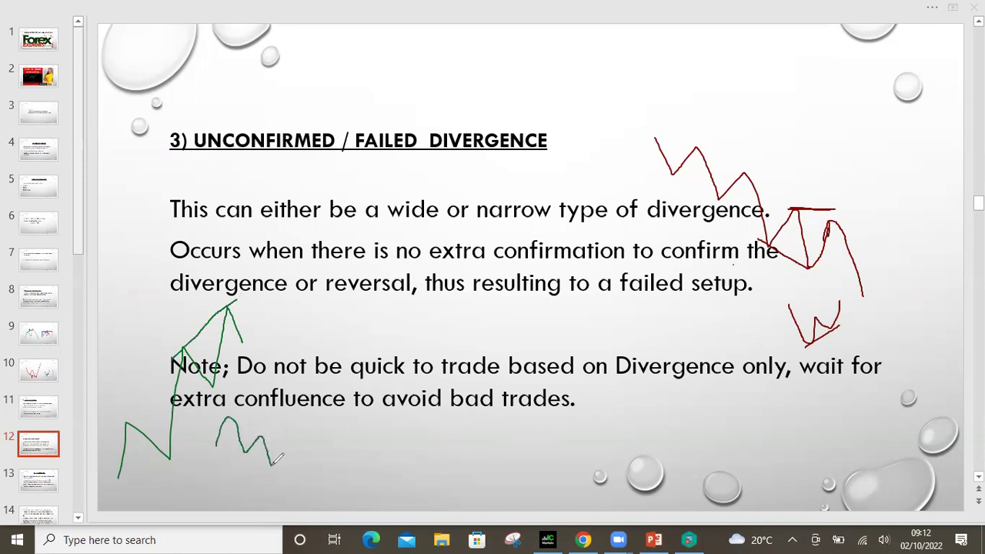
pyautogui.moveTo(221, 413); pyautogui.dragTo(285, 448)
# Mark the green uptrend's last swing low with a horizontal line and continue the price from above it to a new high
pyautogui.moveTo(208, 385); pyautogui.dragTo(247, 385)
pyautogui.moveTo(241, 340)
pyautogui.mouseDown()
pyautogui.moveTo(248, 359)
pyautogui.moveTo(271, 338)
pyautogui.moveTo(278, 271)
pyautogui.mouseUp()
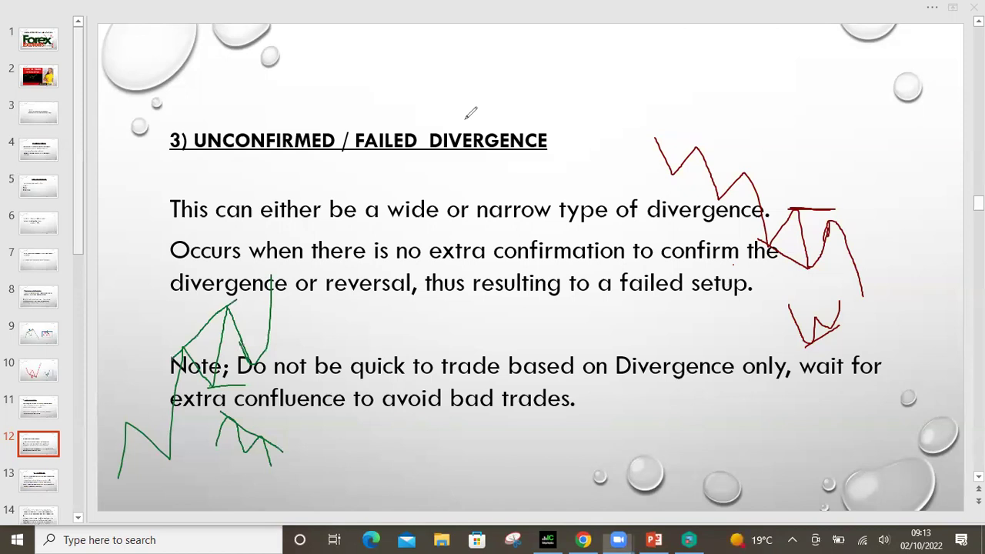
# Switch to the MetaTrader terminal, show the USDCAD,H4 chart and erase the leftover ink sketches covering it
pyautogui.click(546, 538)
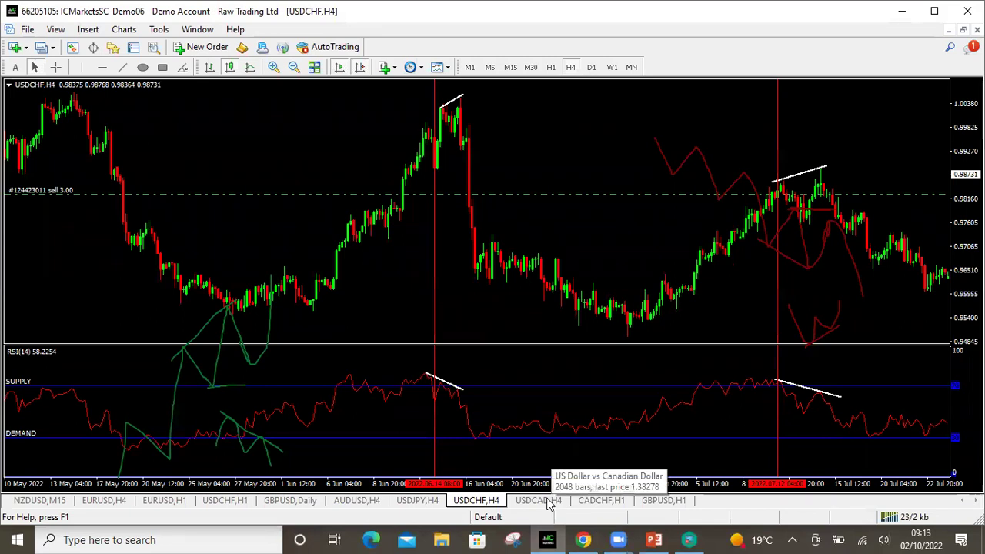
pyautogui.click(548, 501)
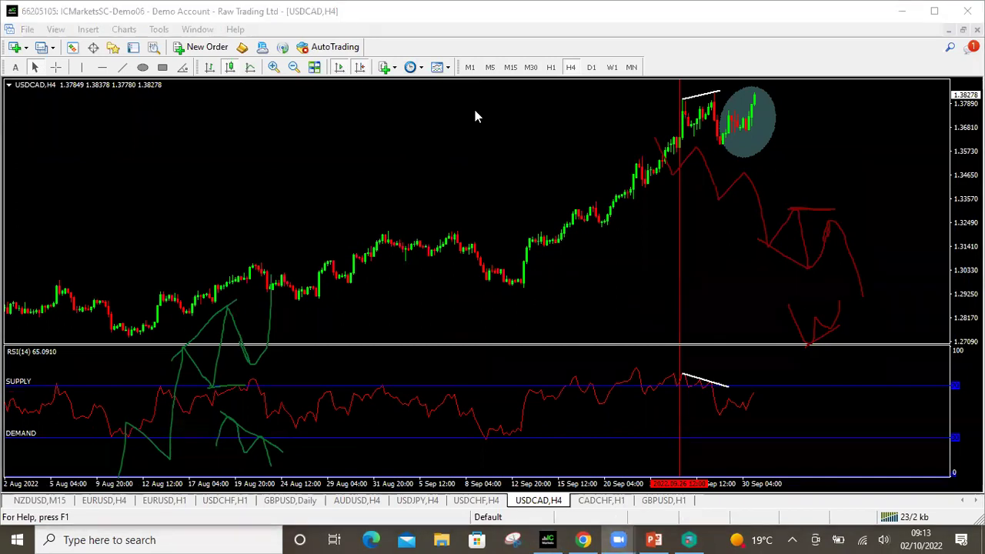
pyautogui.moveTo(732, 205)
pyautogui.mouseDown()
pyautogui.moveTo(808, 220)
pyautogui.moveTo(836, 327)
pyautogui.moveTo(561, 377)
pyautogui.moveTo(171, 401)
pyautogui.moveTo(171, 352)
pyautogui.moveTo(249, 405)
pyautogui.moveTo(247, 353)
pyautogui.mouseUp()
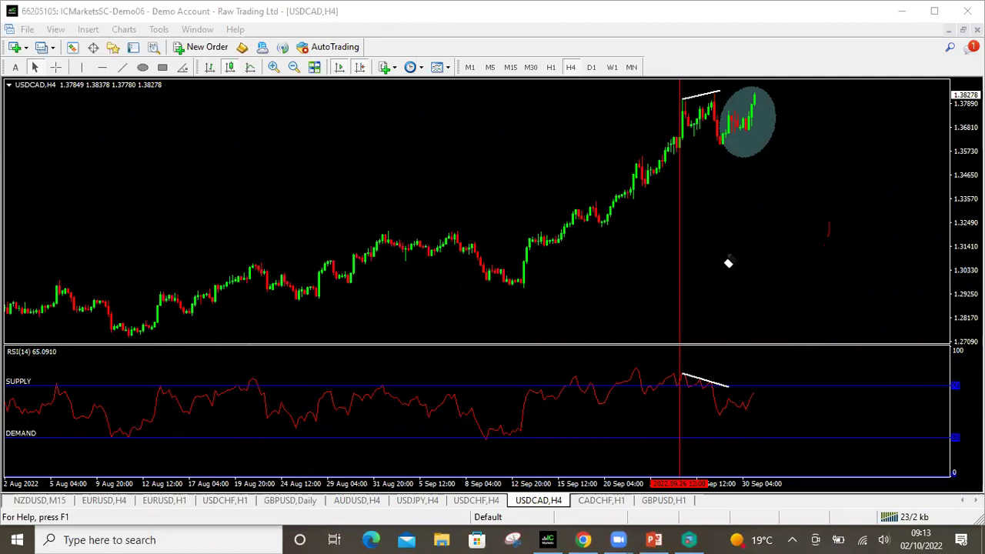
pyautogui.moveTo(821, 229); pyautogui.dragTo(811, 262)
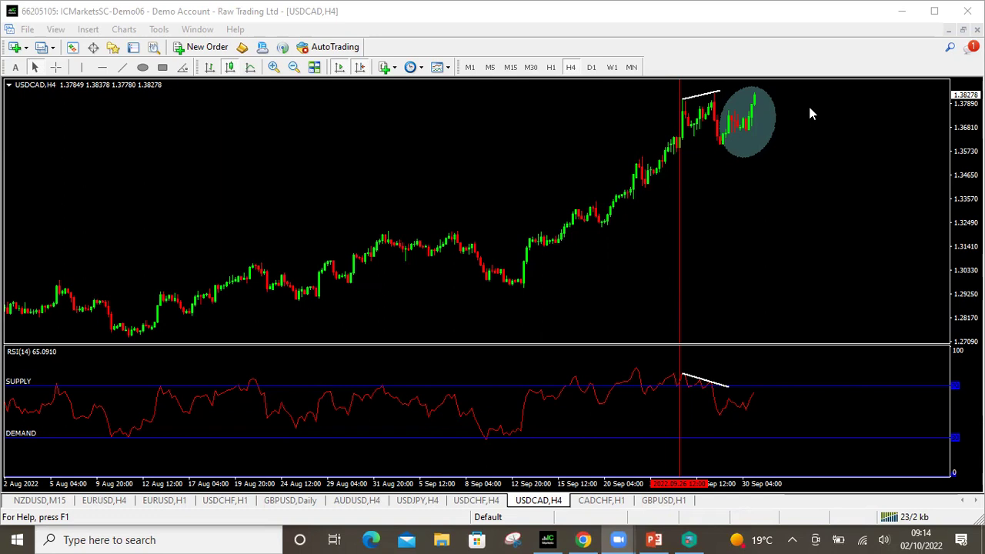
# Add a Relative Strength Index with period 14 and levels 30 (DEMAND) and 70 (SUPPLY) to the GBPUSD,H1 chart
pyautogui.click(660, 501)
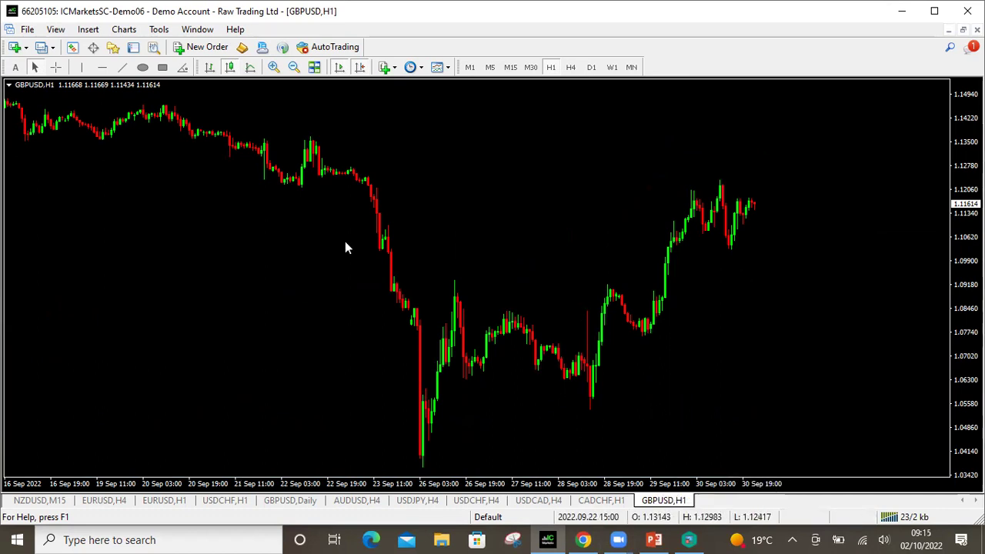
pyautogui.click(89, 32)
pyautogui.moveTo(123, 46)
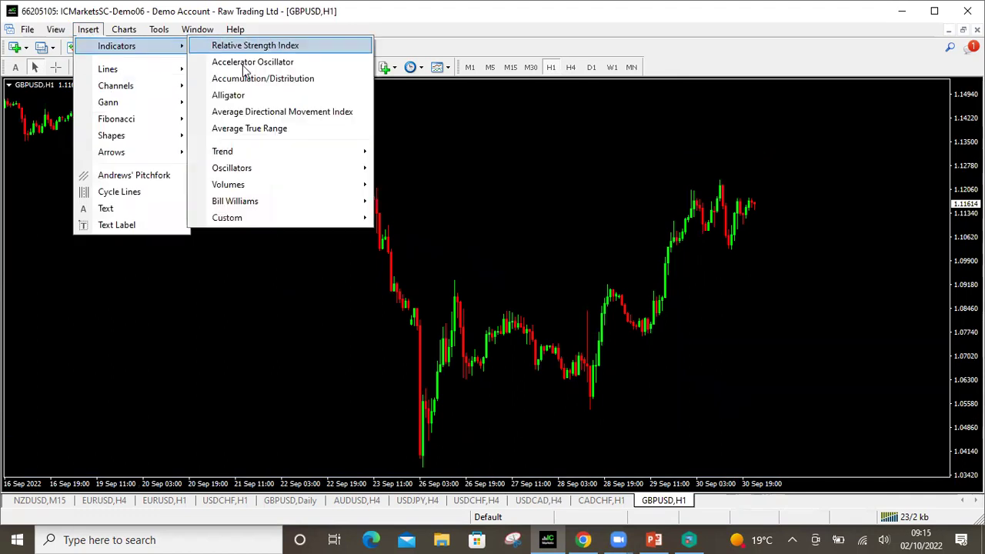
pyautogui.moveTo(254, 169)
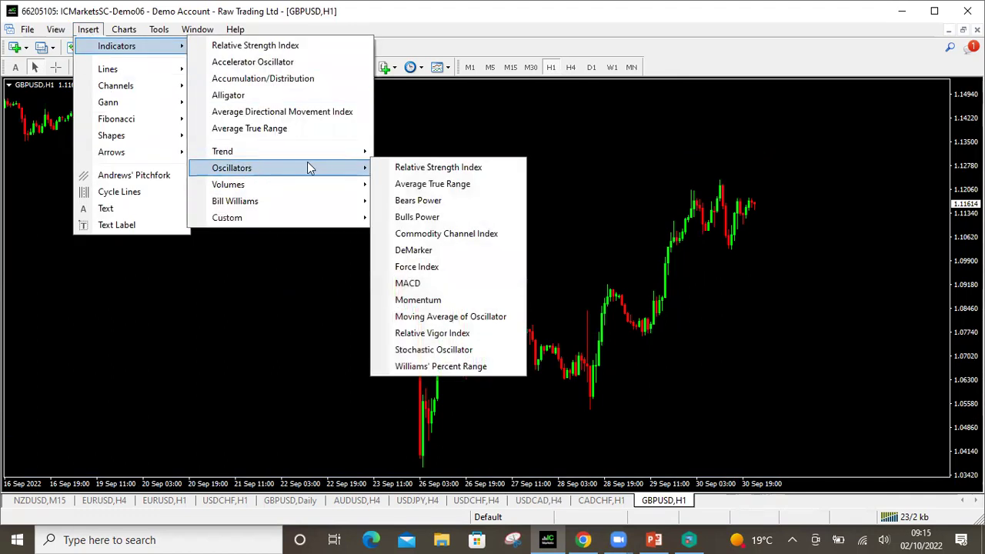
pyautogui.click(444, 174)
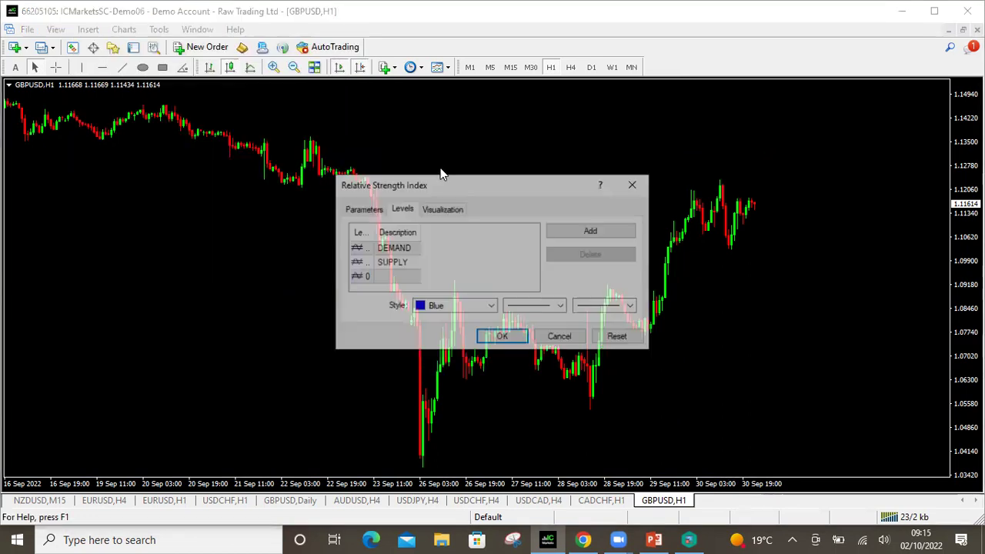
pyautogui.click(357, 213)
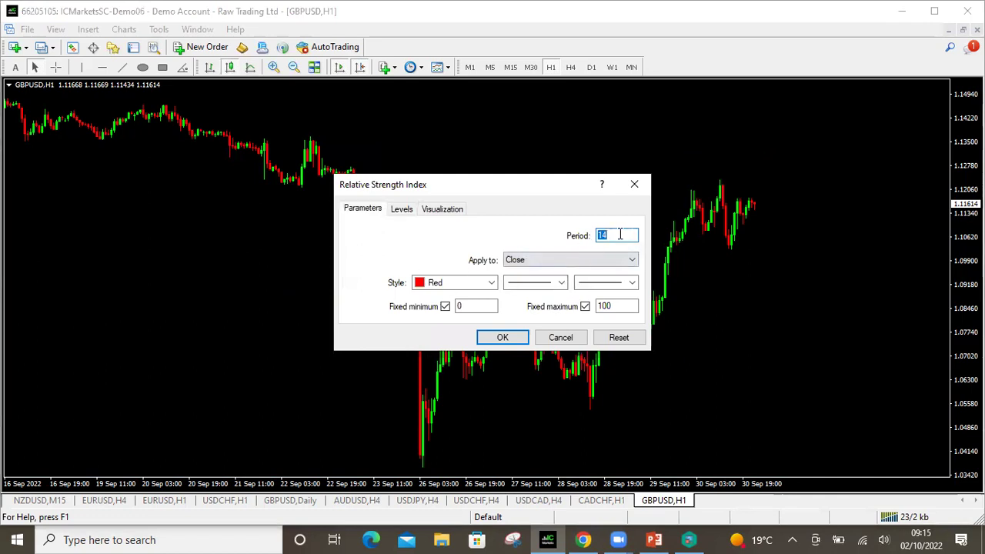
pyautogui.click(403, 210)
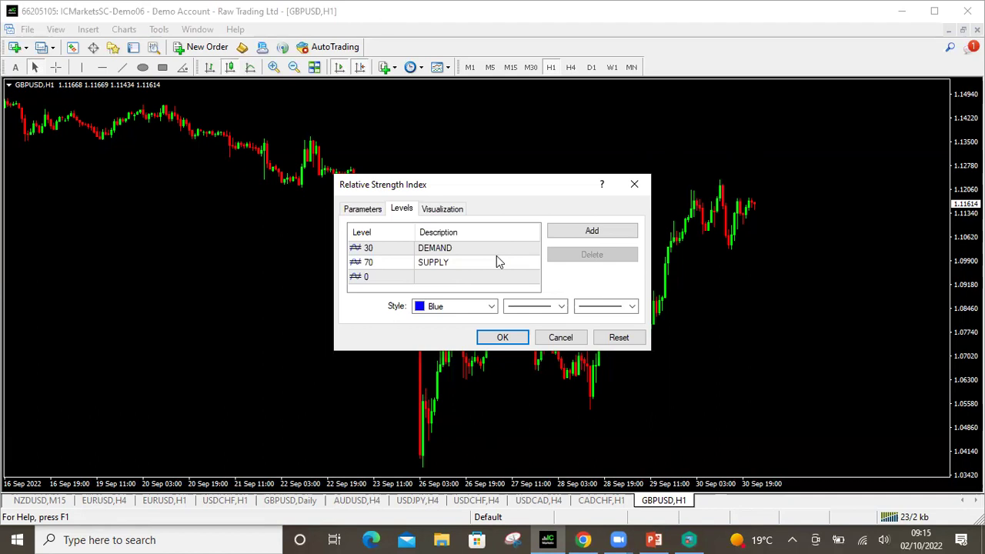
pyautogui.click(502, 341)
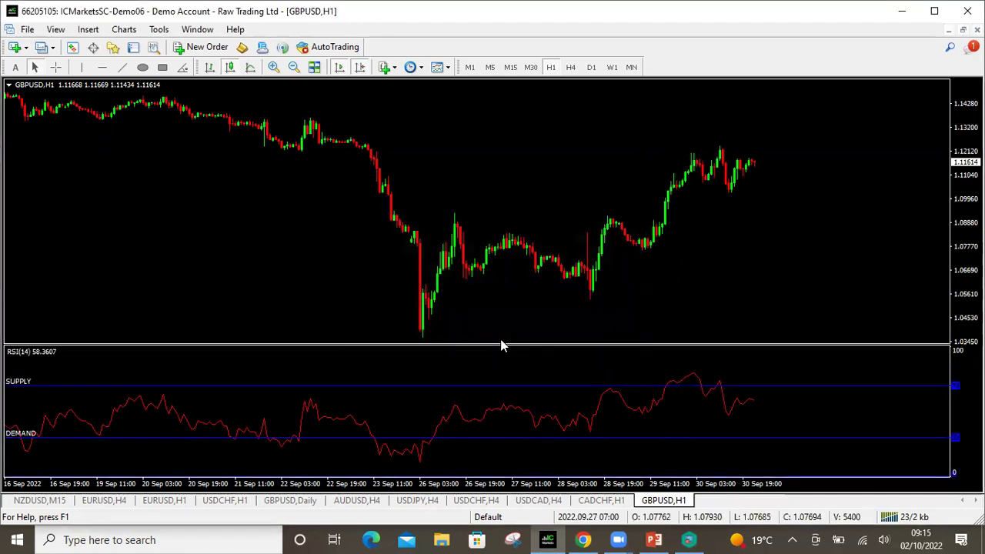
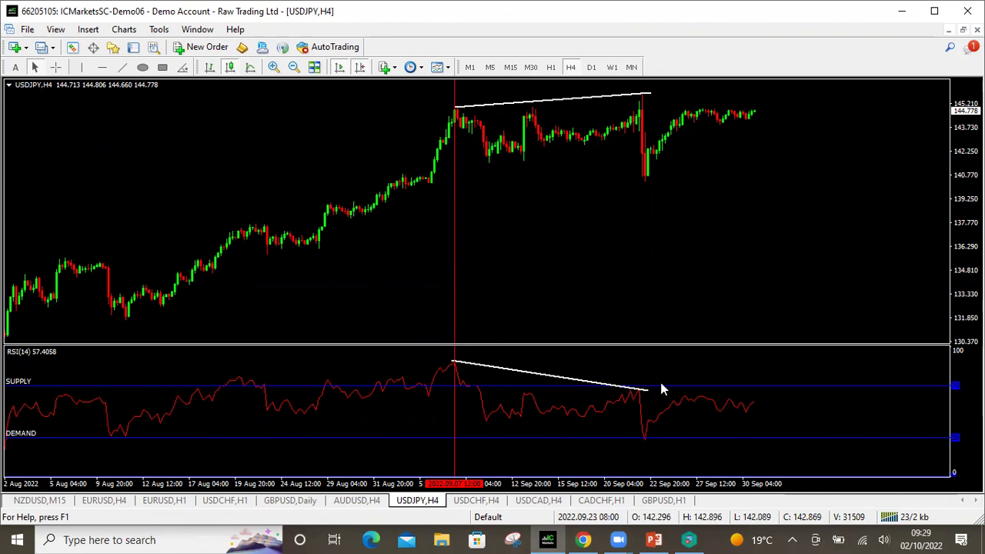
# Draw a rising trendline on the USDJPY,H4 price chart beneath the lows between the two divergence highs
pyautogui.click(122, 67)
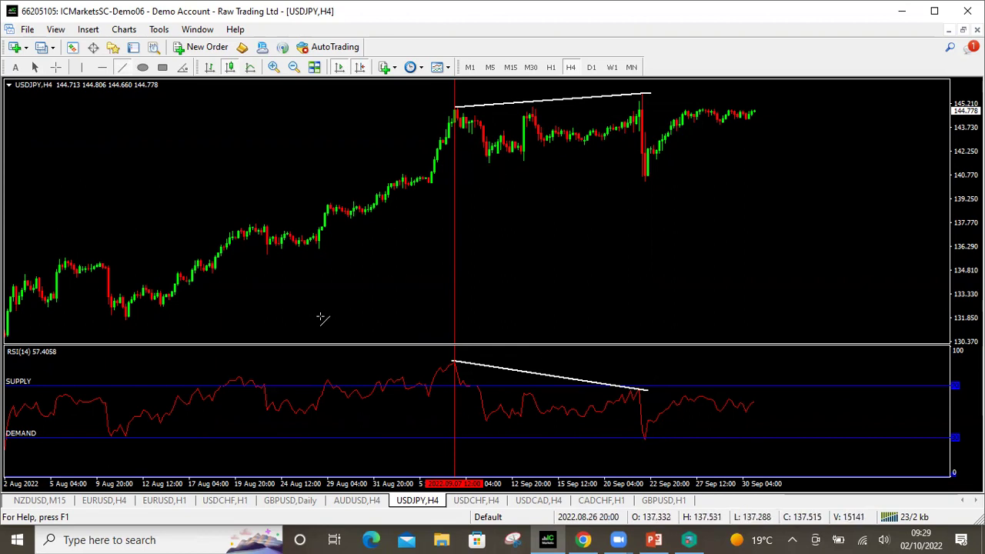
pyautogui.moveTo(523, 161); pyautogui.dragTo(669, 123)
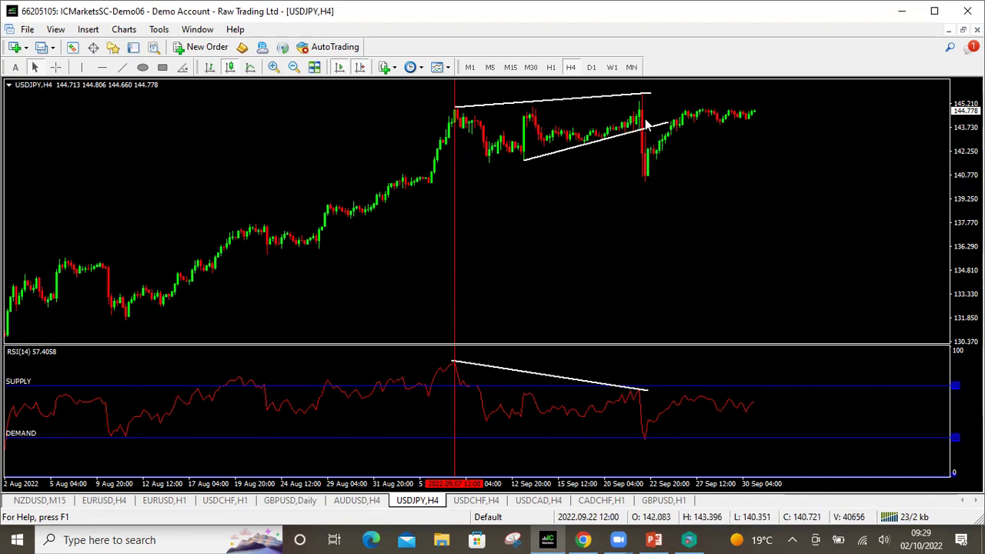
pyautogui.scroll(1, 516, 278)
pyautogui.scroll(10, 516, 277)
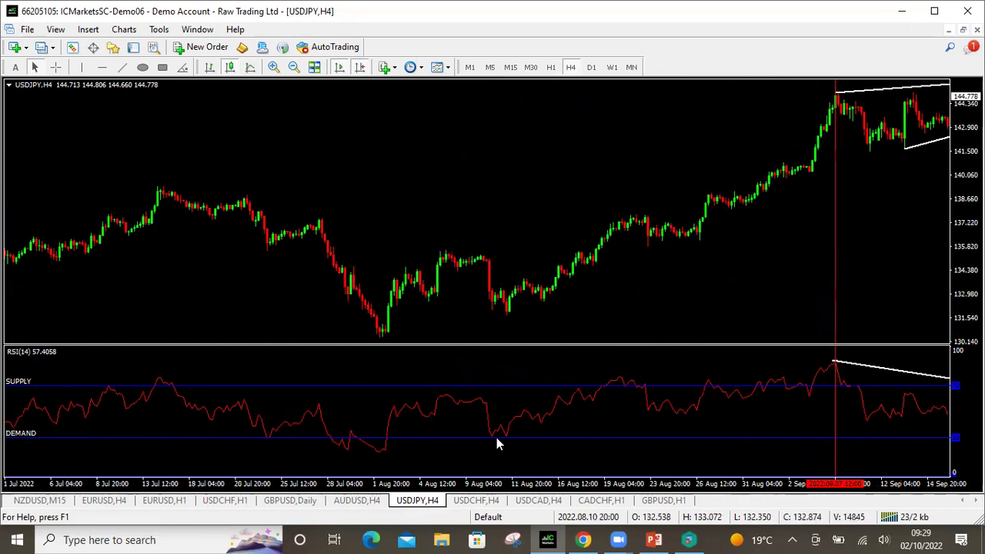
# Draw a falling trendline on the AUDUSD,H4 price chart above the highs of the last decline
pyautogui.click(353, 502)
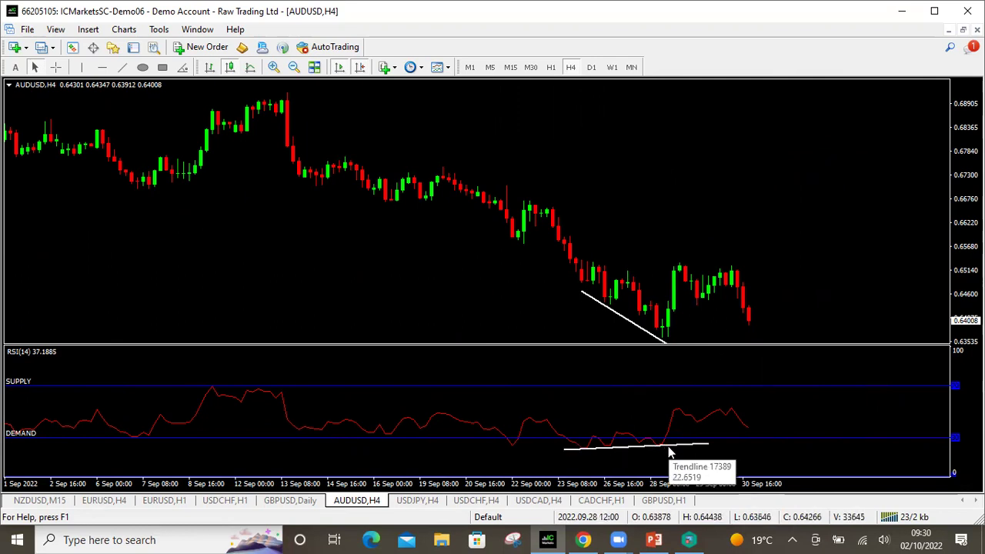
pyautogui.click(123, 68)
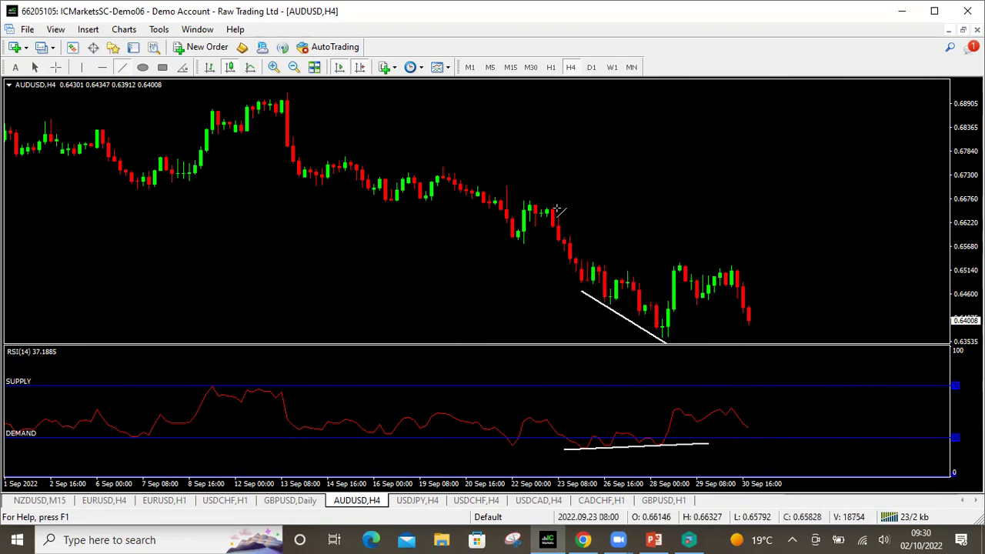
pyautogui.moveTo(553, 209)
pyautogui.mouseDown()
pyautogui.moveTo(703, 309)
pyautogui.moveTo(704, 331)
pyautogui.moveTo(726, 346)
pyautogui.mouseUp()
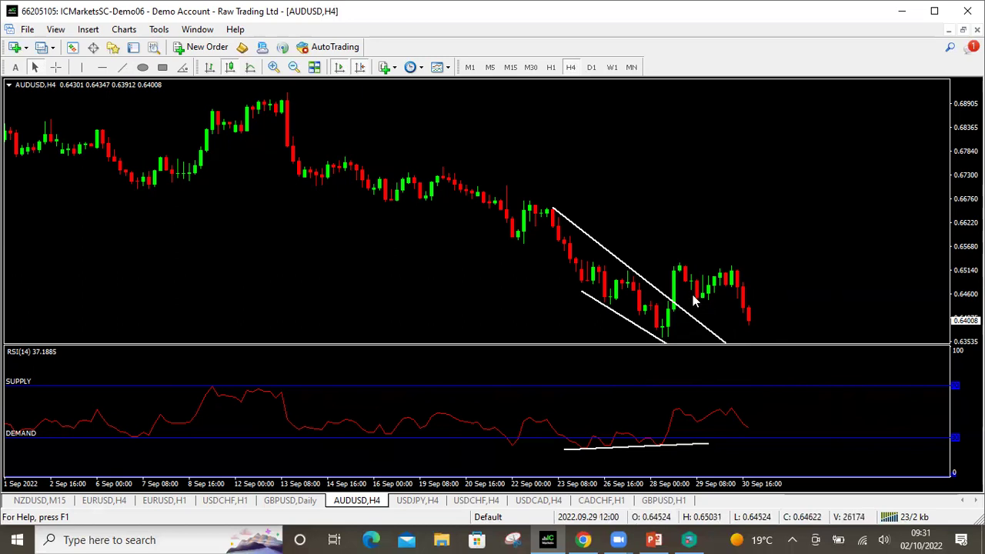
# Show the USDCHF,H4 chart and examine the divergences marked at the June and July 2022 highs
pyautogui.click(477, 501)
pyautogui.scroll(10, 375, 275)
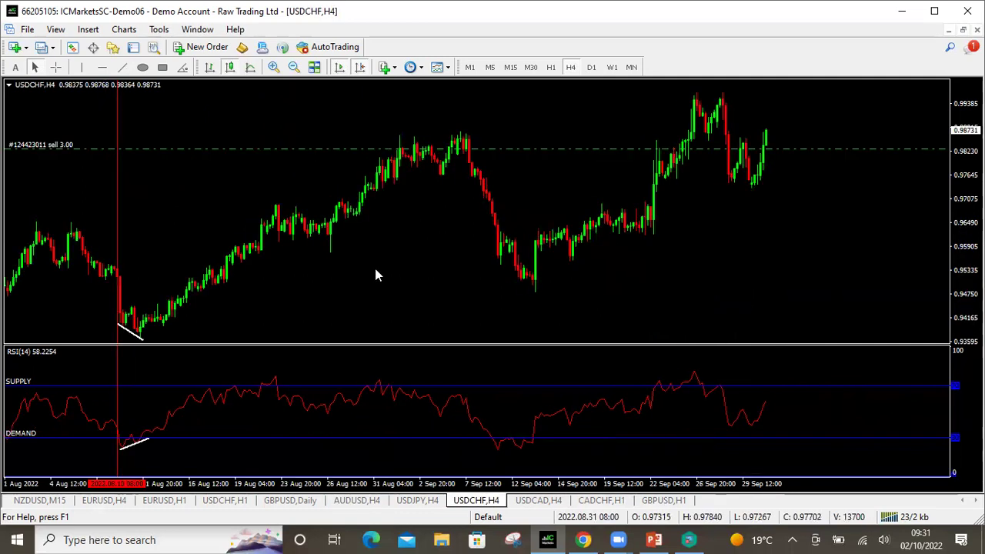
pyautogui.scroll(19, 376, 275)
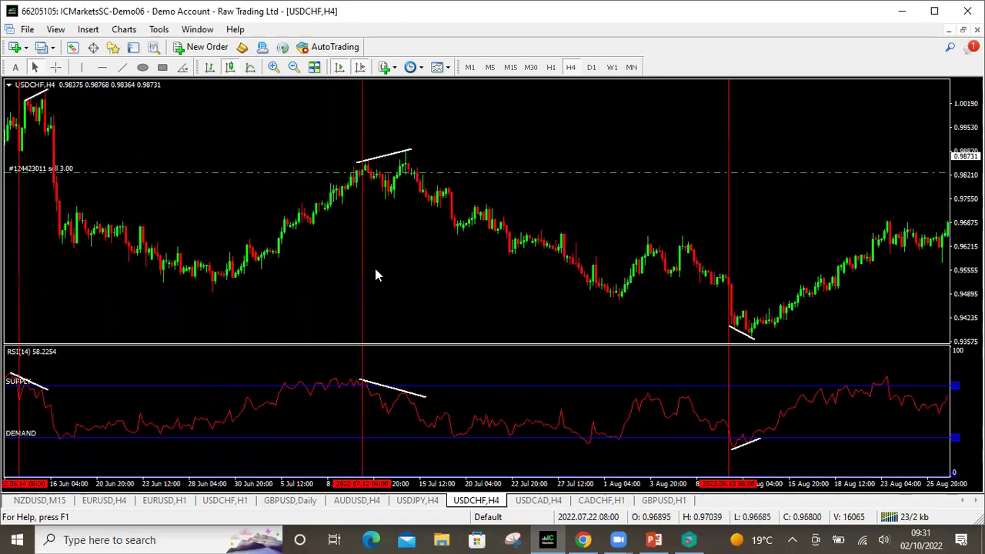
pyautogui.scroll(9, 375, 275)
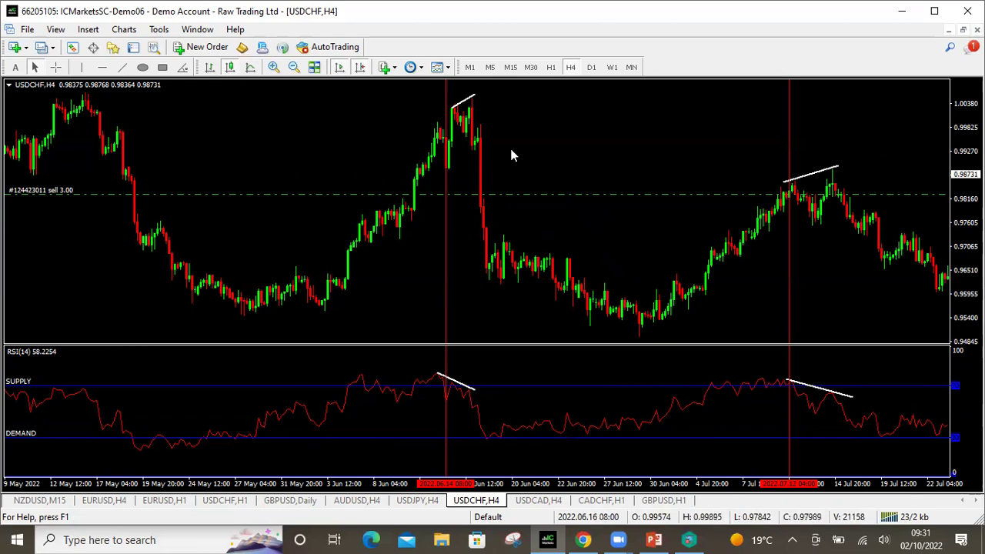
pyautogui.scroll(-5, 839, 251)
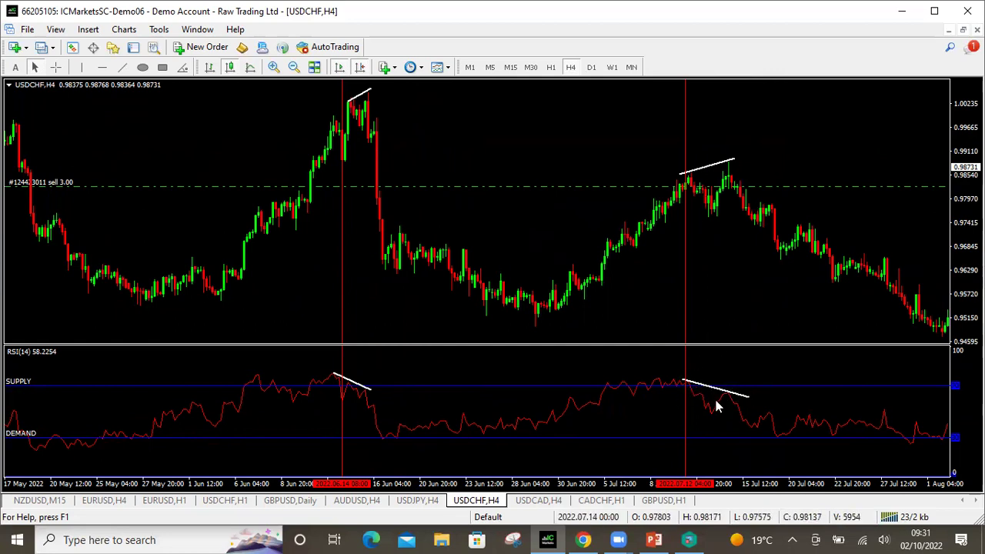
pyautogui.click(121, 69)
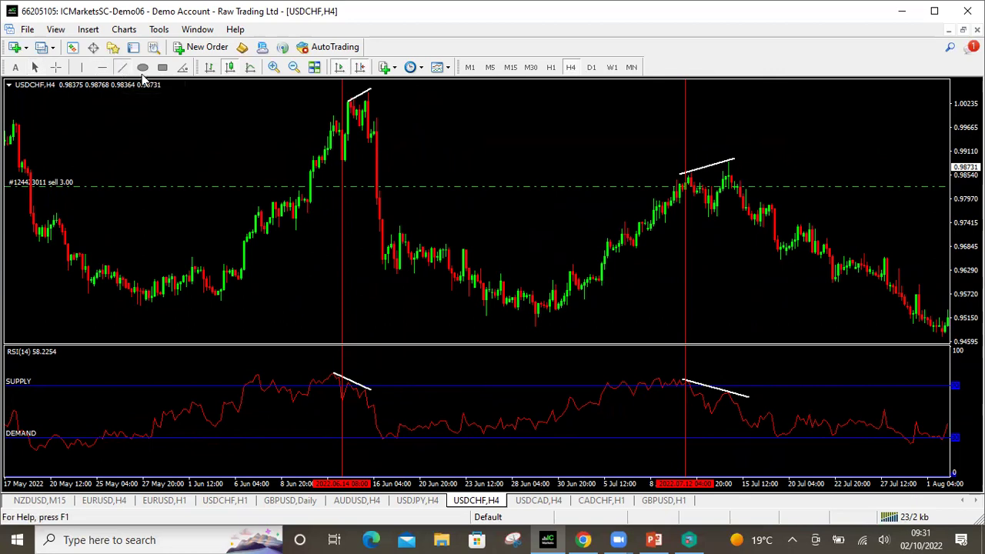
pyautogui.moveTo(454, 110); pyautogui.dragTo(535, 161)
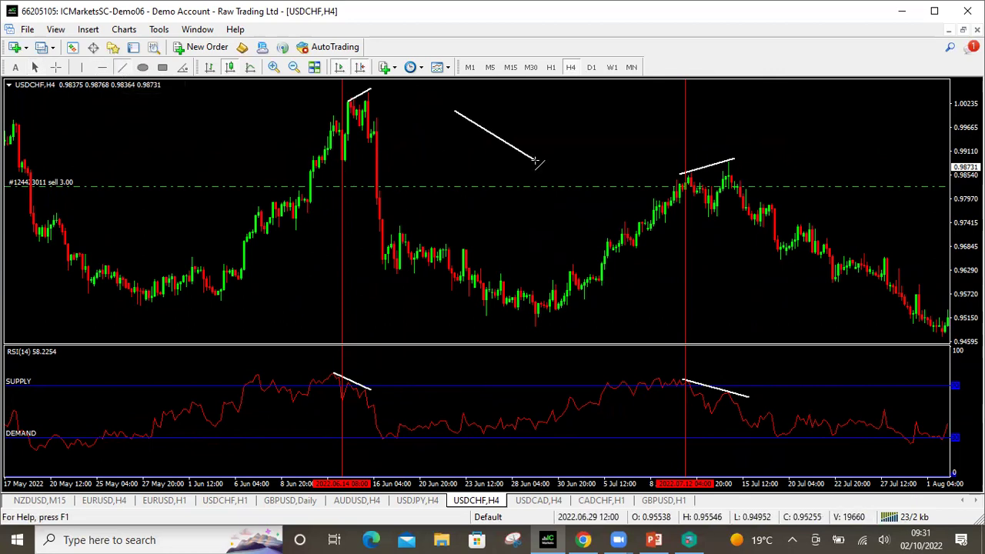
pyautogui.rightClick(502, 139)
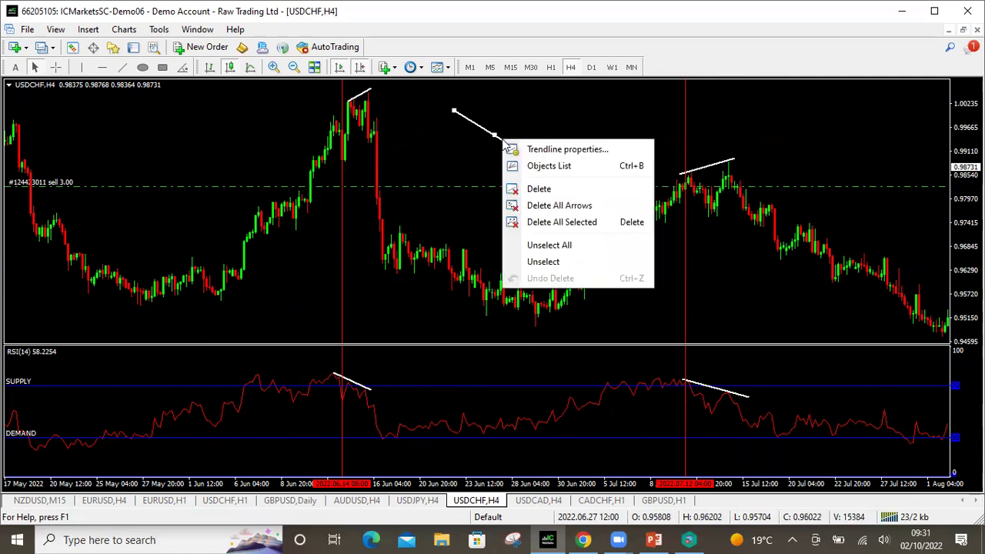
pyautogui.click(546, 189)
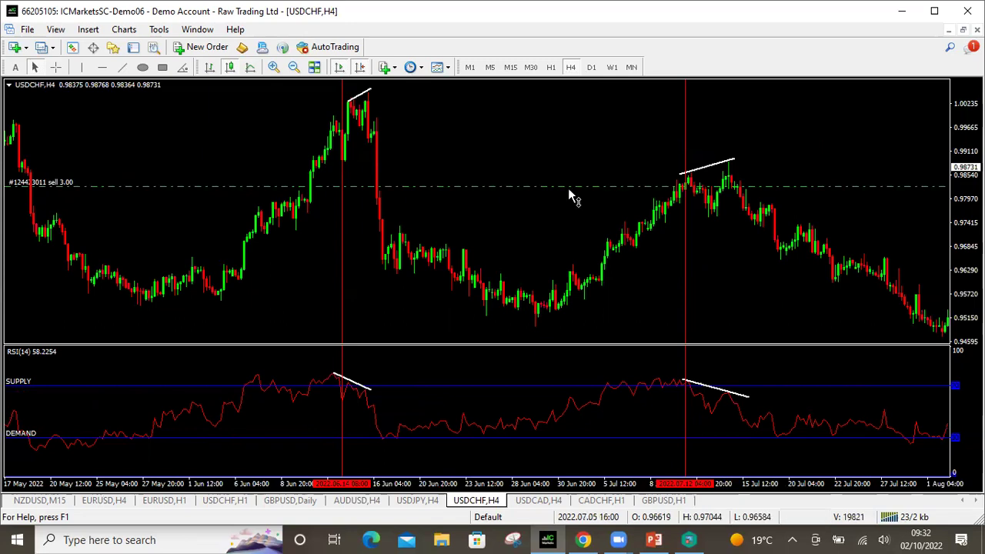
# Enlarge the RSI pane of the USDCHF,H4 chart to slightly more than half of the chart height
pyautogui.scroll(-10, 537, 178)
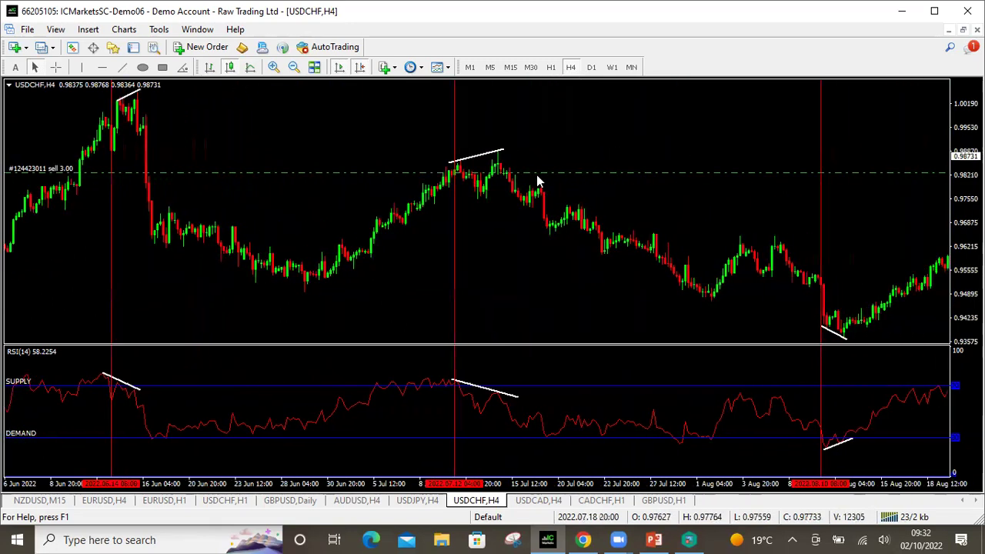
pyautogui.scroll(-2, 537, 175)
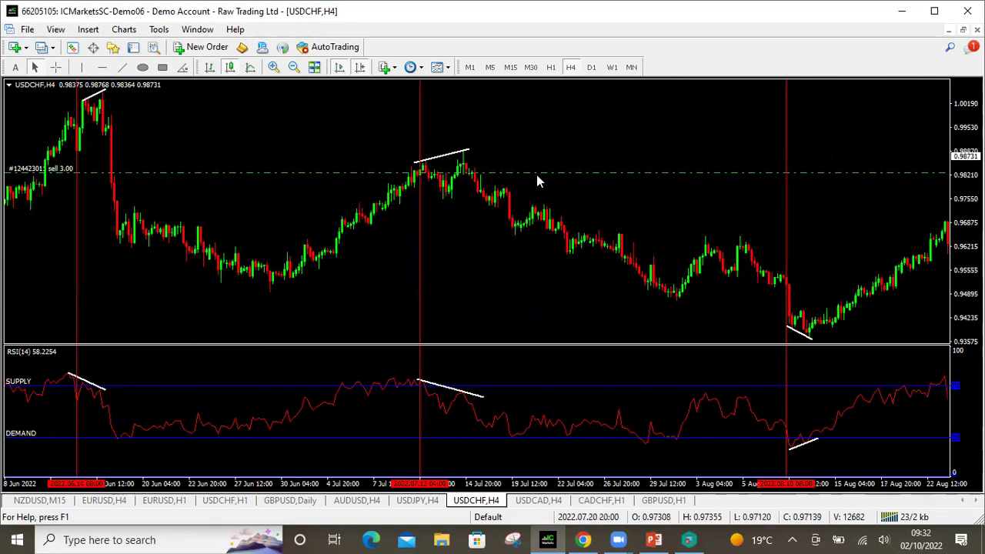
pyautogui.scroll(-1, 536, 175)
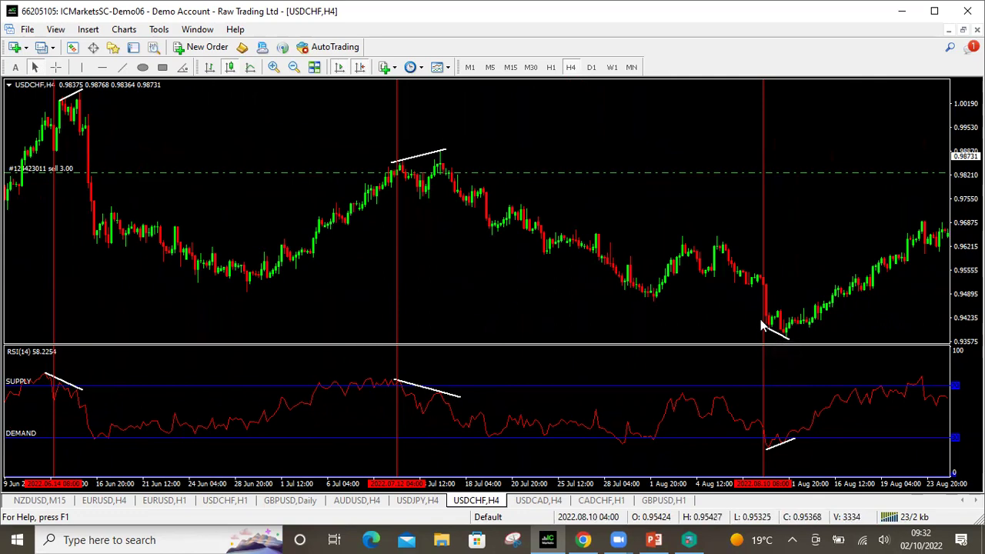
pyautogui.moveTo(772, 326)
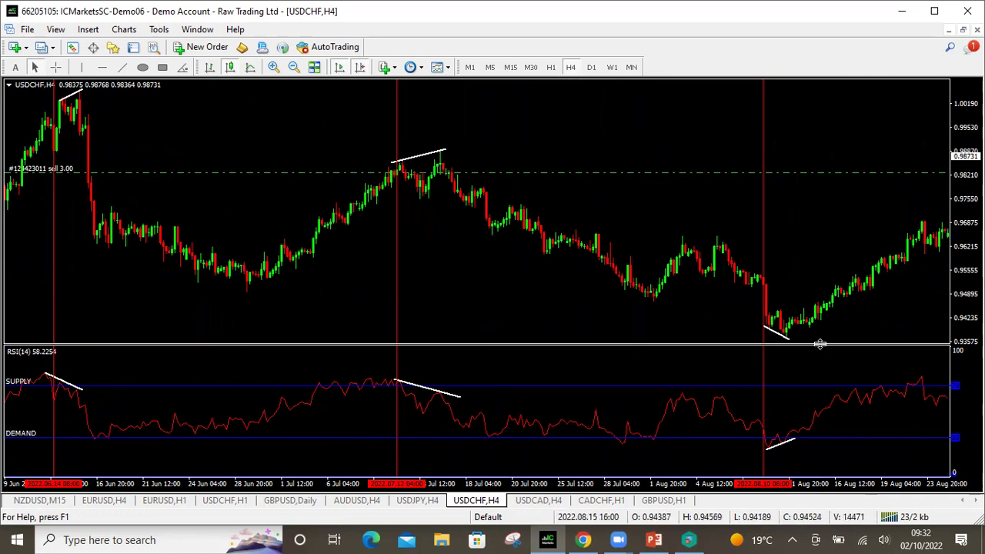
pyautogui.moveTo(821, 342); pyautogui.dragTo(821, 258)
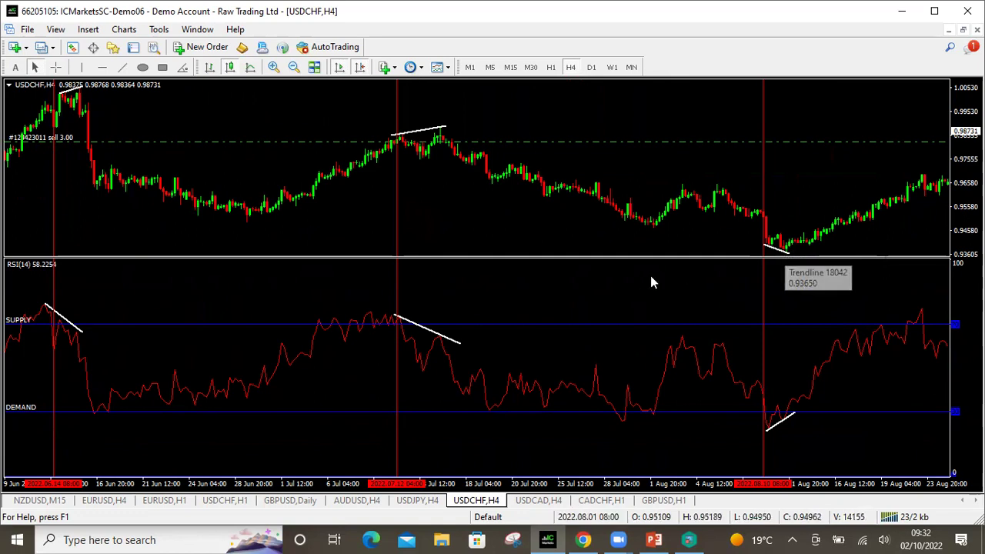
# Show the USDCHF price as a line chart to compare its June and July 2022 peaks with the RSI, and restore the candlesticks
pyautogui.click(251, 69)
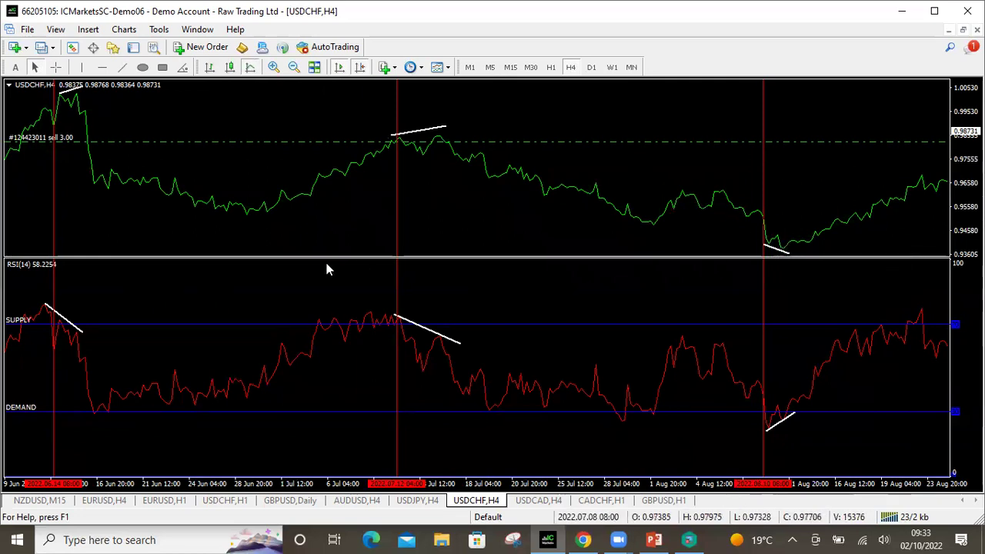
pyautogui.scroll(4, 180, 229)
pyautogui.scroll(12, 180, 229)
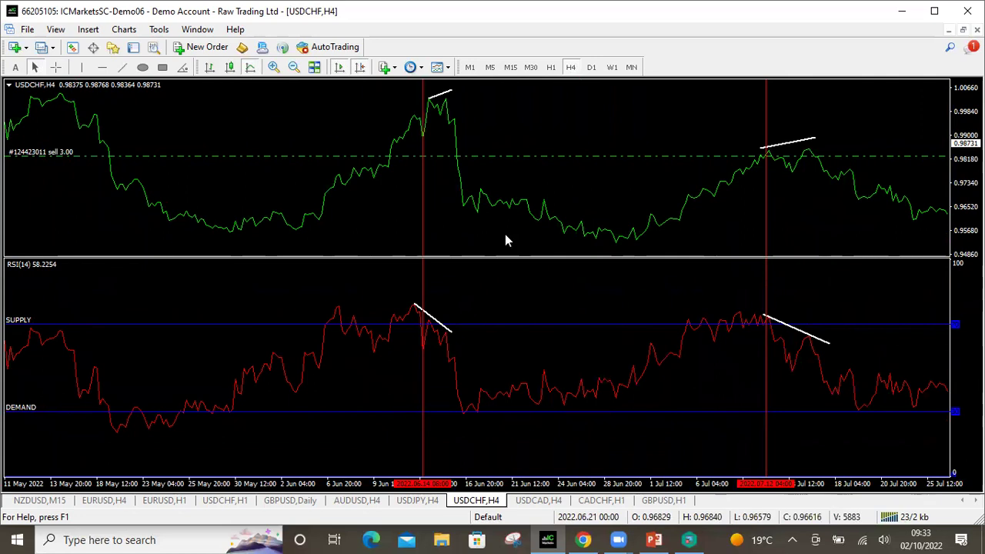
pyautogui.scroll(1, 505, 235)
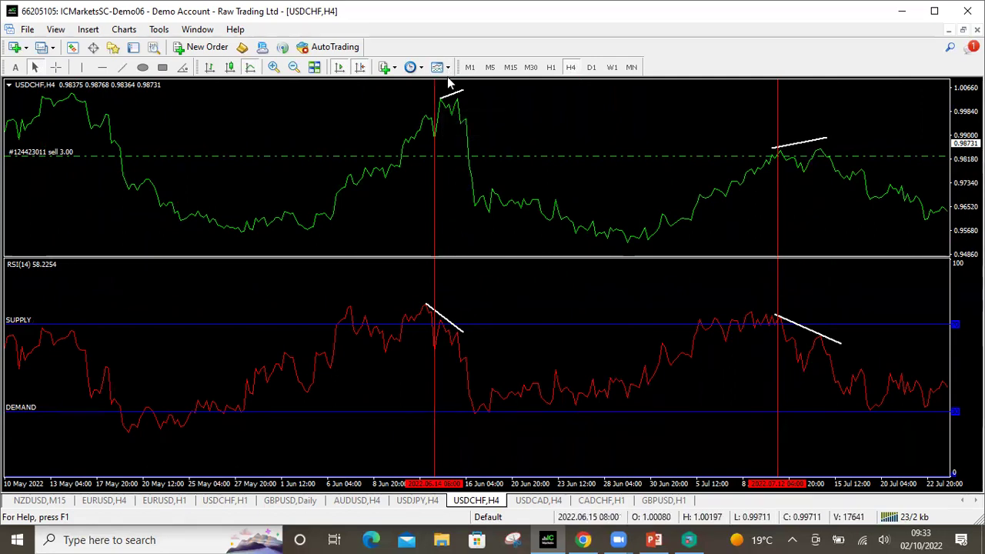
pyautogui.click(231, 69)
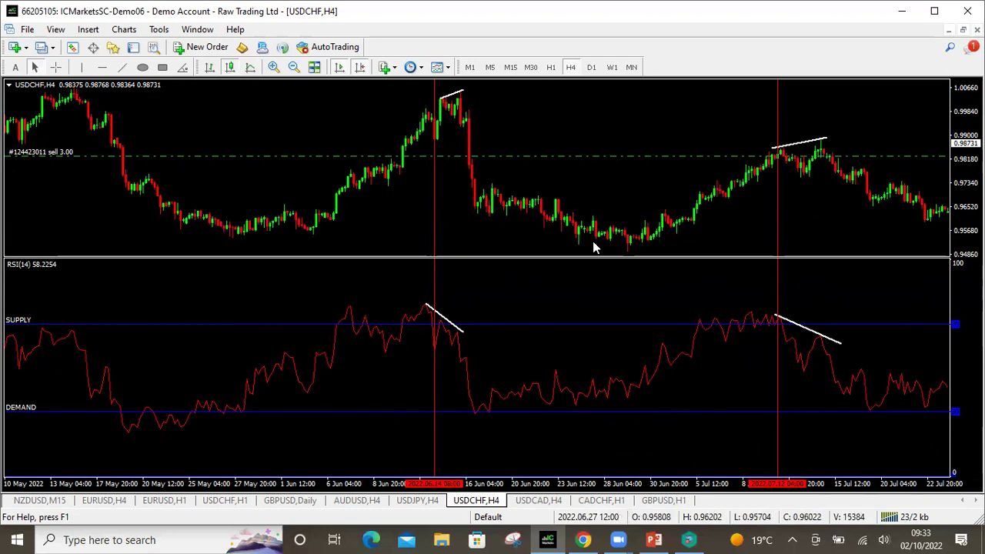
# Draw a rising trendline beneath the lows of the early July 2022 upswing on USDCHF,H4, extending past the July divergence high
pyautogui.scroll(-3, 593, 246)
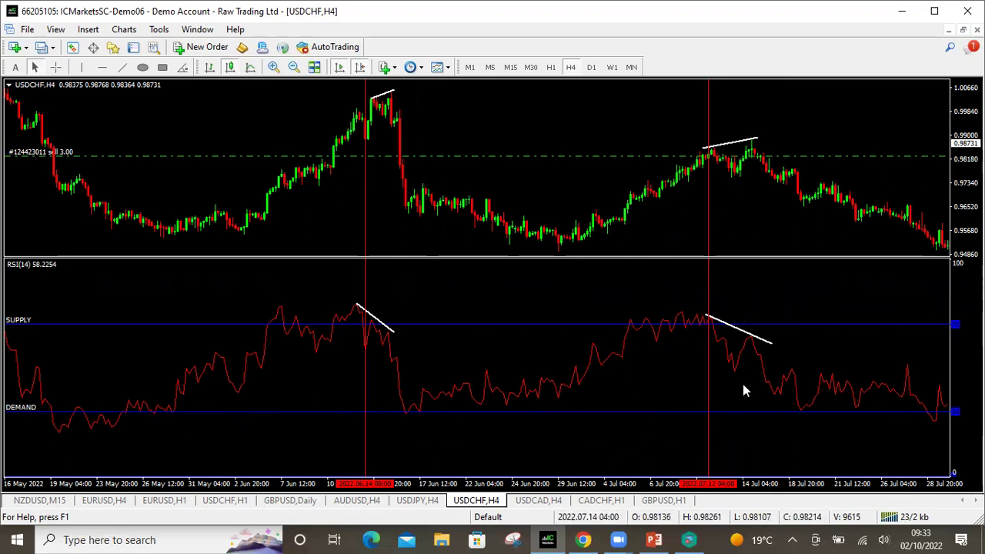
pyautogui.scroll(-3, 743, 391)
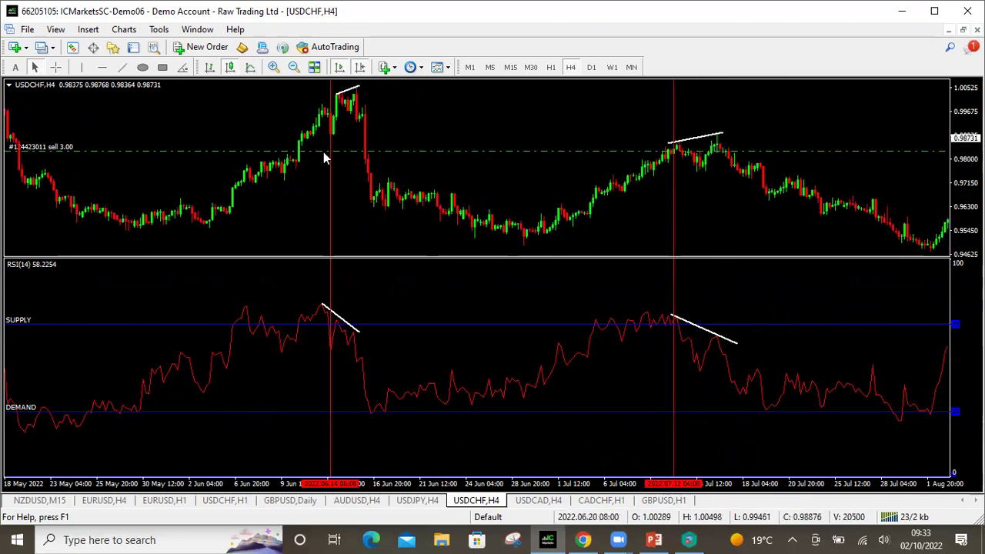
pyautogui.click(121, 68)
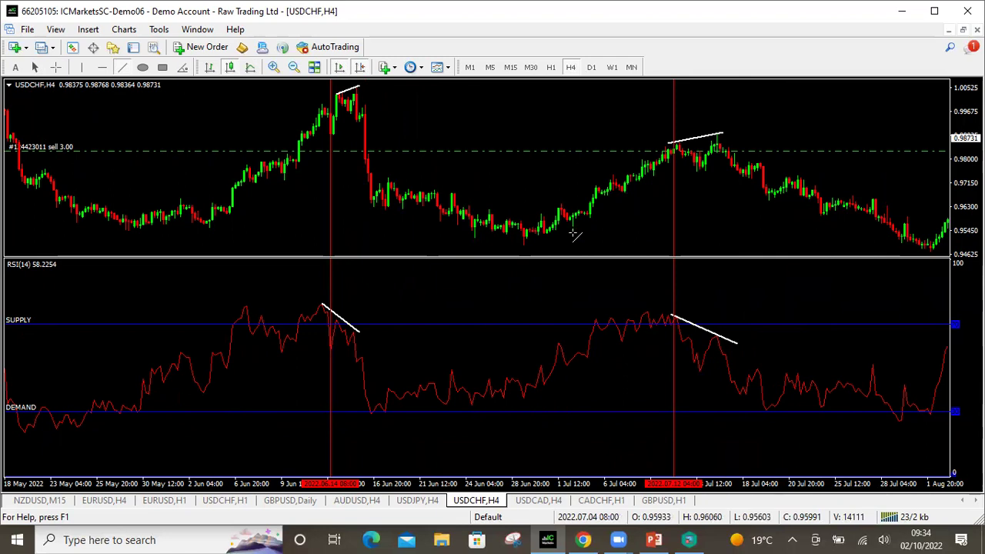
pyautogui.moveTo(572, 232); pyautogui.dragTo(766, 147)
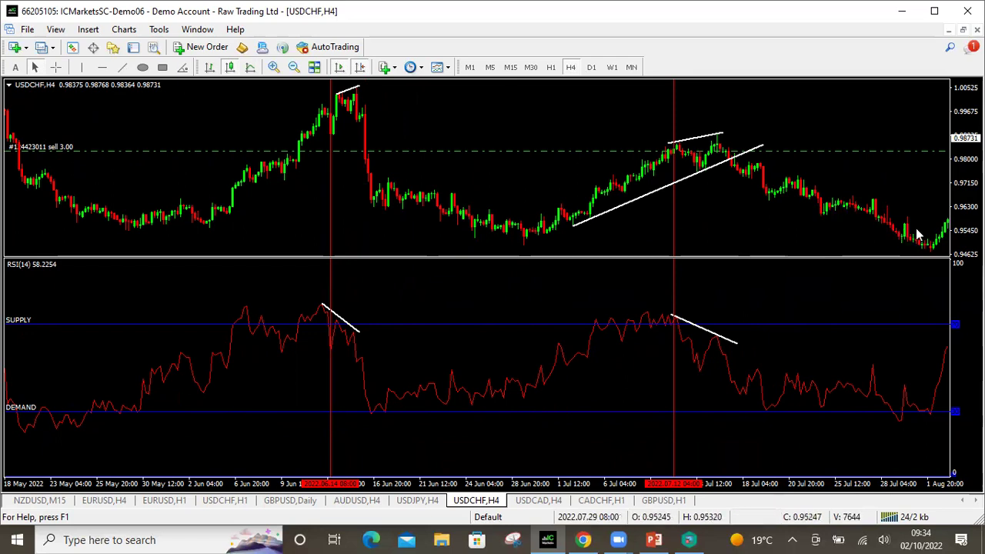
# Draw a rising trendline beneath the lows of the June 2022 upswing on USDCHF,H4, extending past the June divergence high
pyautogui.moveTo(938, 246)
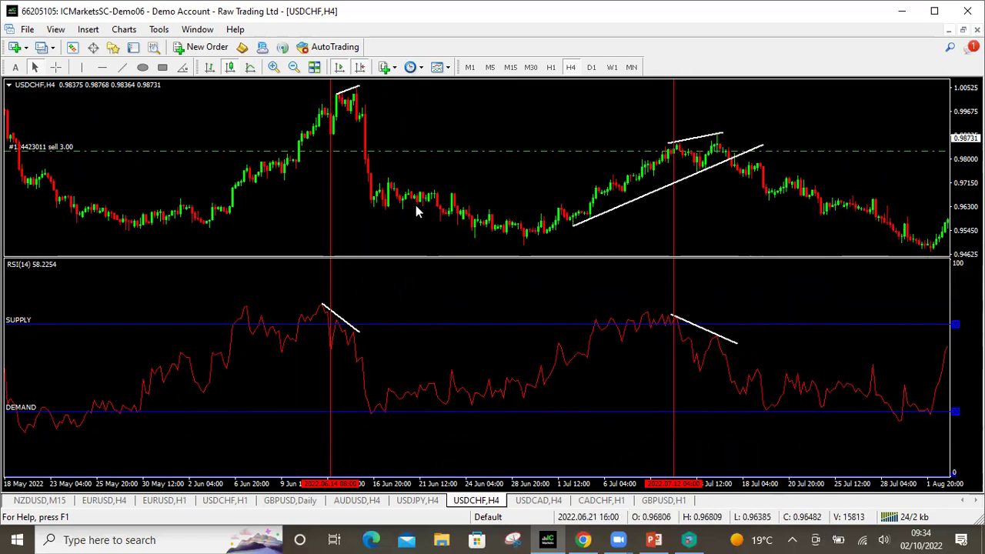
pyautogui.hscroll(-10, 409, 221)
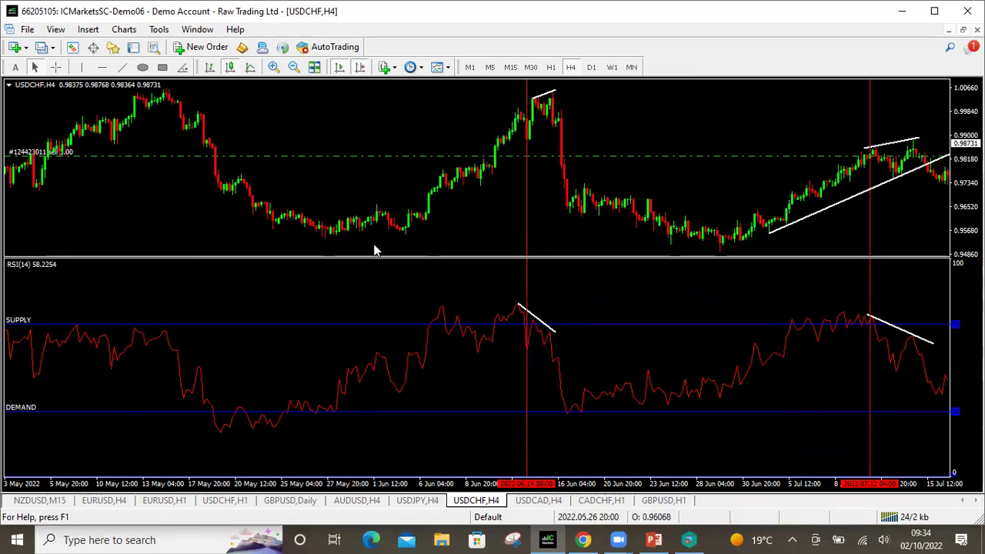
pyautogui.click(122, 67)
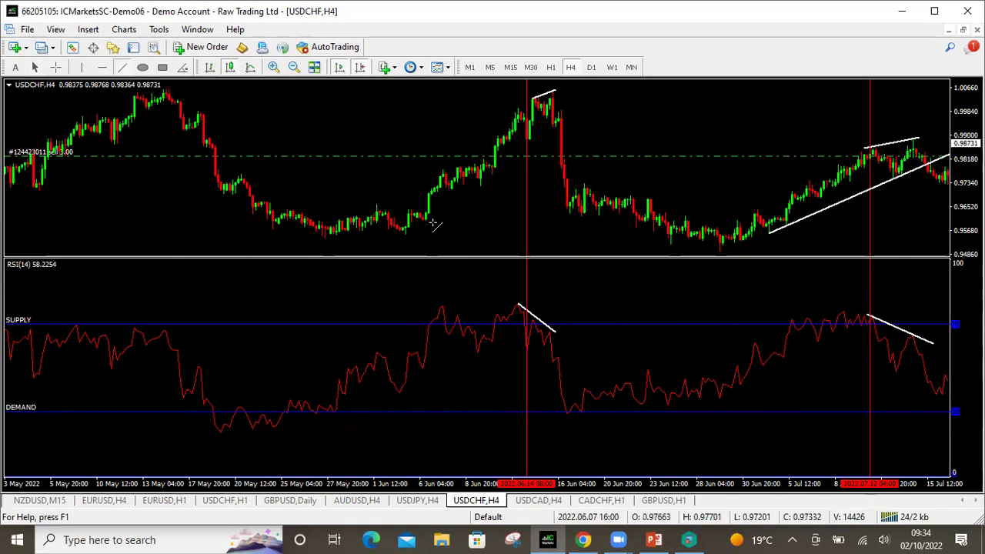
pyautogui.moveTo(426, 225); pyautogui.dragTo(575, 118)
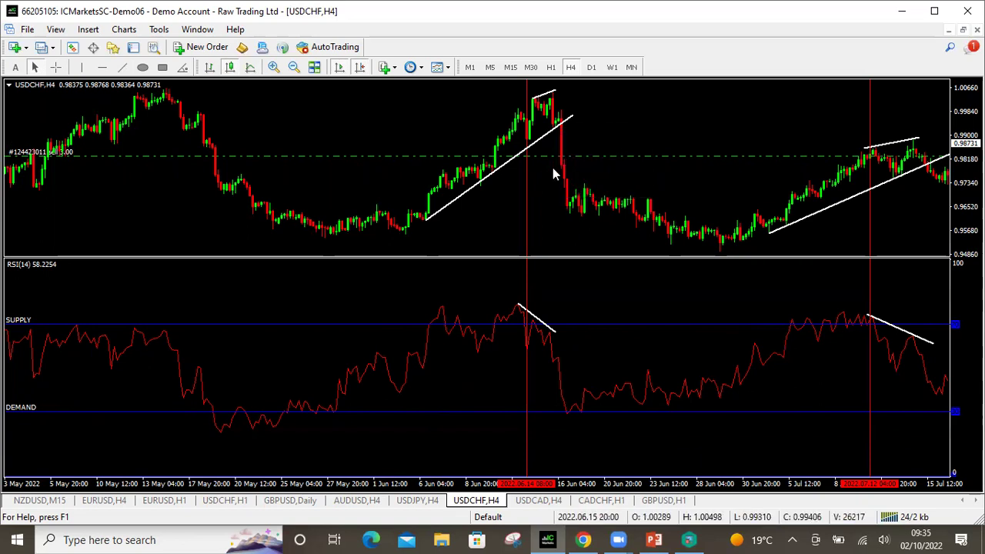
# Review the price drops after both trendline breaks, and switch to PowerPoint slide 22 on downtrend divergence and trendline breaks
pyautogui.scroll(-5, 552, 173)
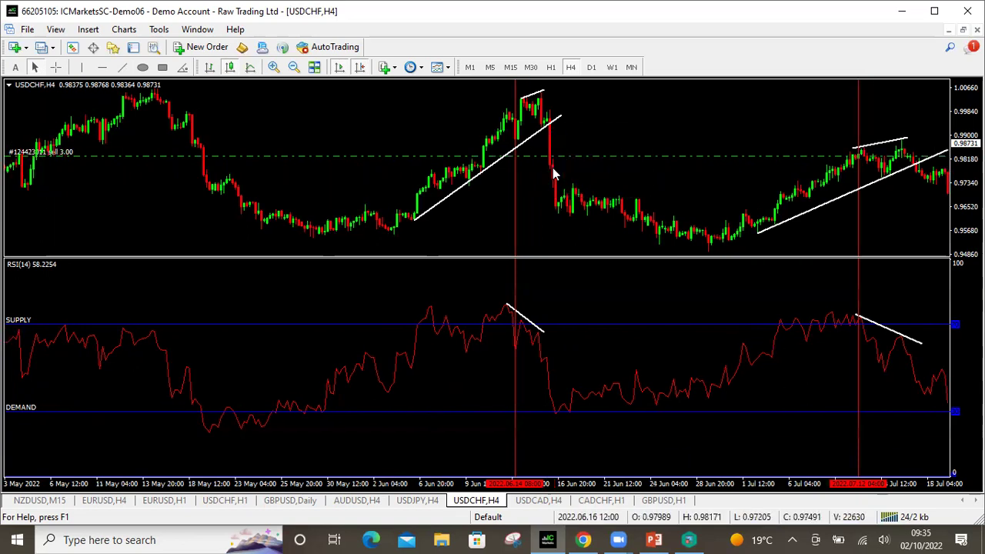
pyautogui.scroll(-4, 553, 173)
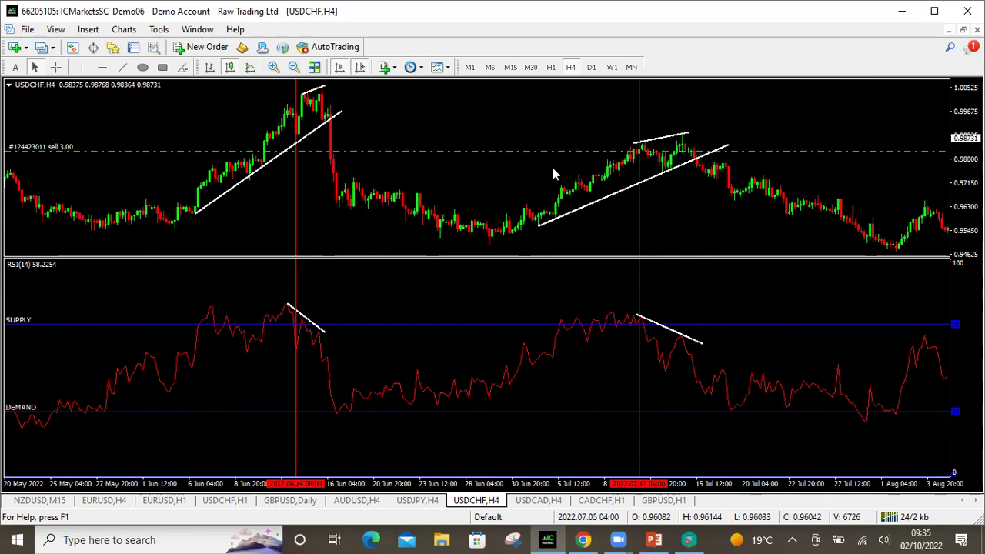
pyautogui.click(654, 538)
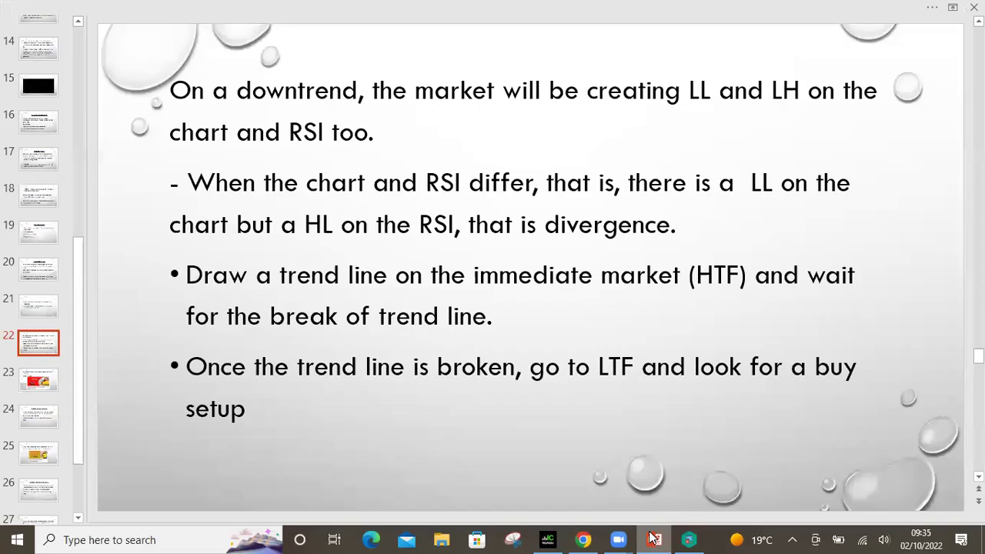
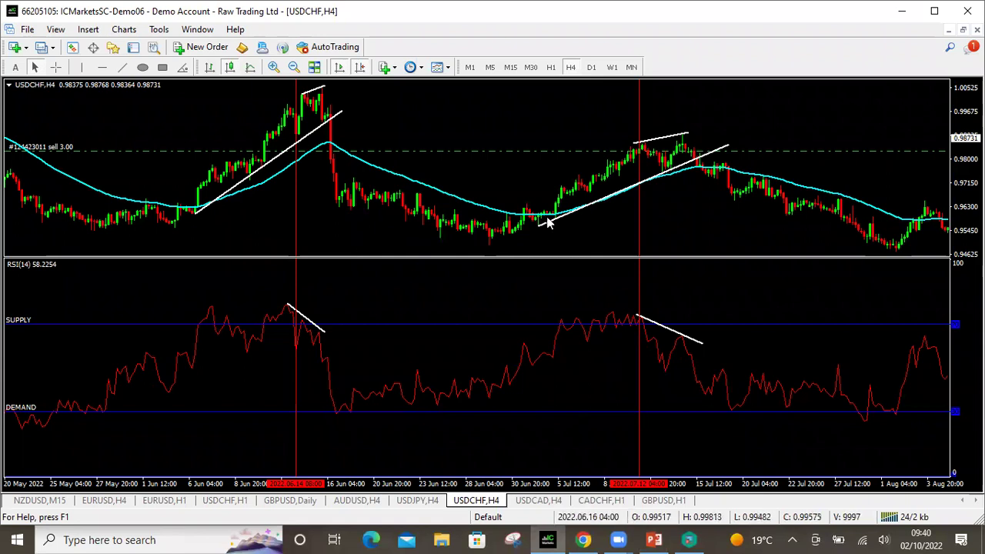
# Mark the second July 2022 high on USDCHF,H4 with a small ellipse at the end of the divergence line
pyautogui.moveTo(560, 221)
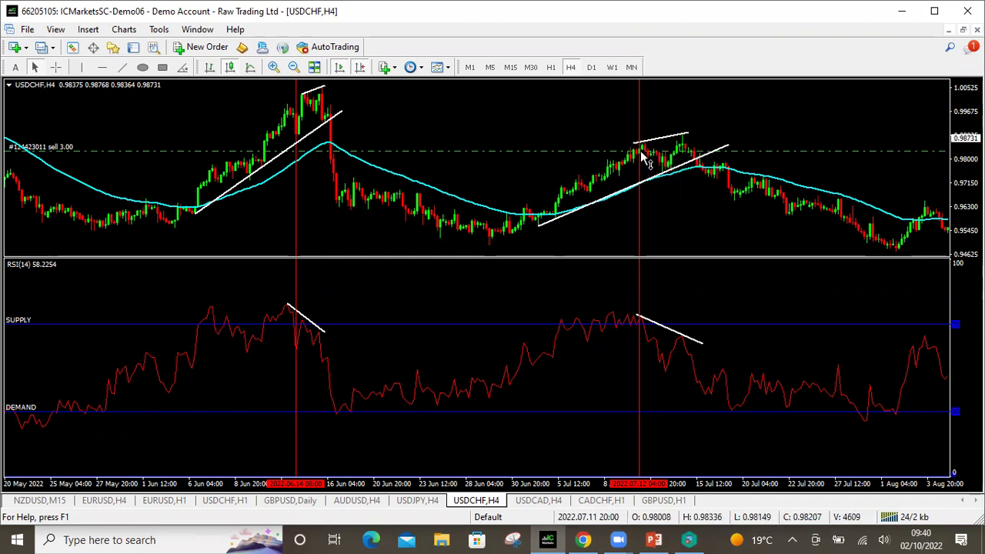
pyautogui.moveTo(674, 136)
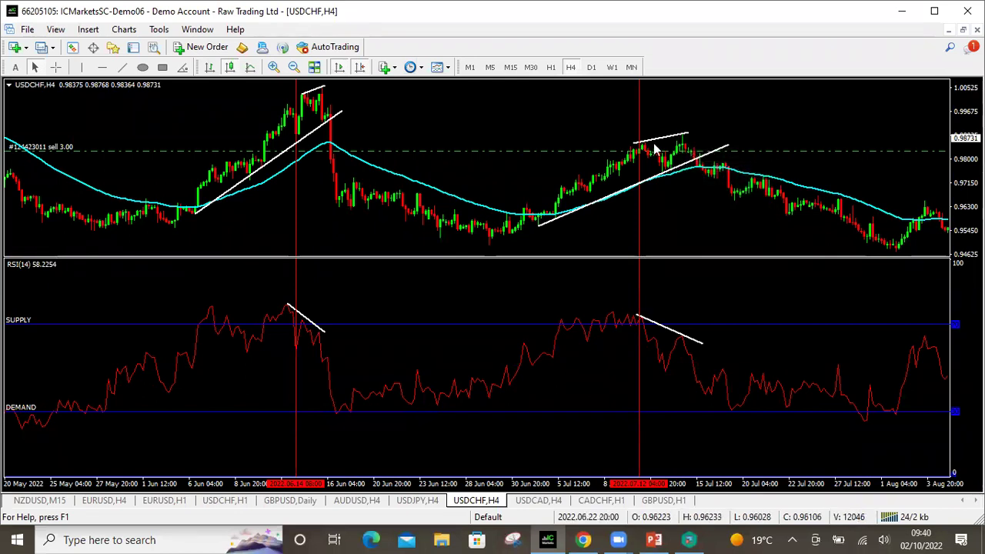
pyautogui.click(143, 67)
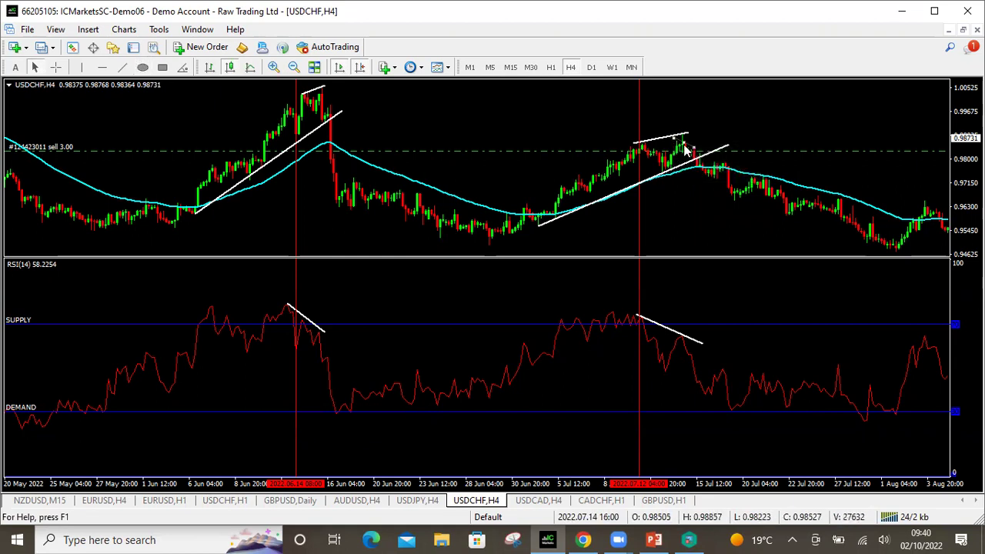
pyautogui.moveTo(690, 134); pyautogui.dragTo(681, 160)
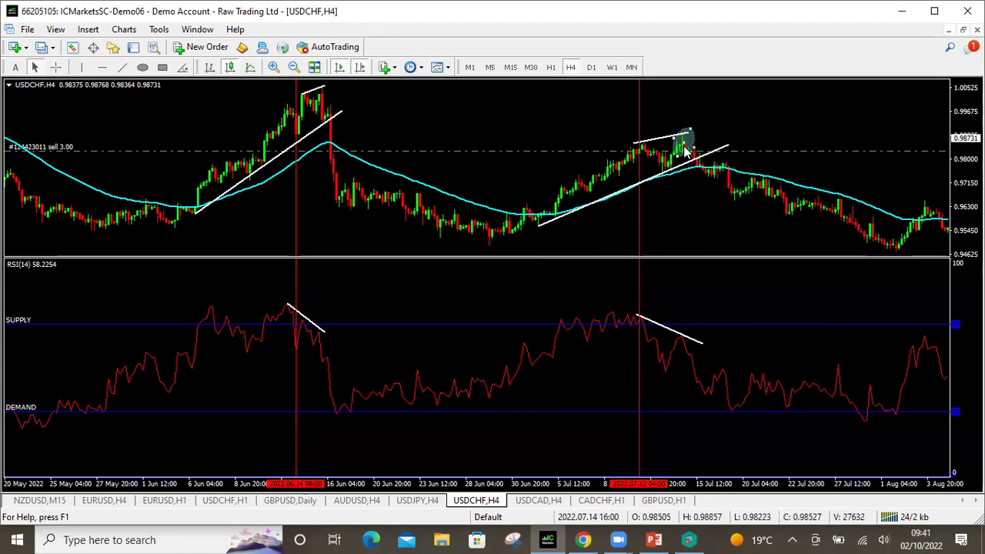
pyautogui.moveTo(687, 151)
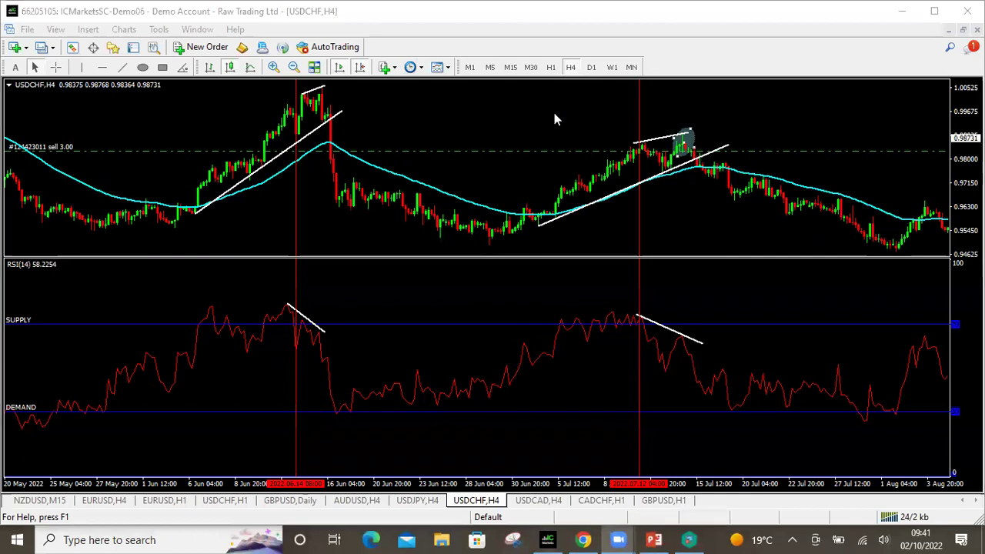
# Switch the USDCHF chart to the M15 timeframe and look back through its price history to 12 September 2022
pyautogui.click(510, 68)
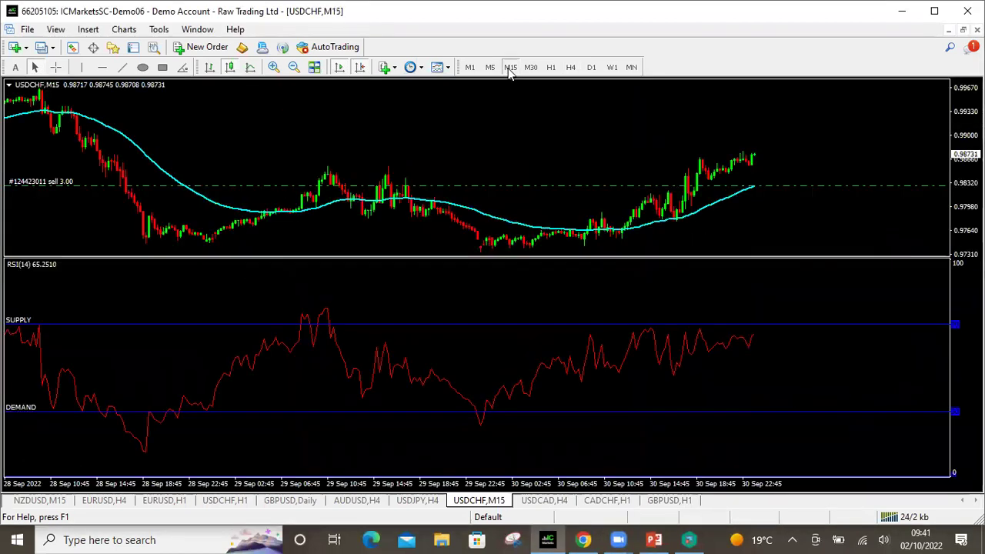
pyautogui.scroll(5, 280, 357)
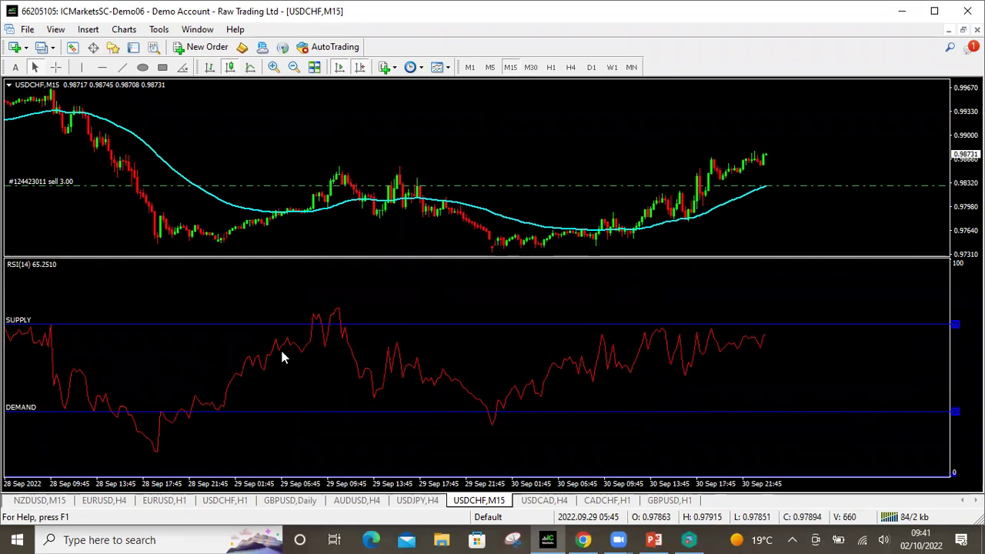
pyautogui.scroll(15, 282, 356)
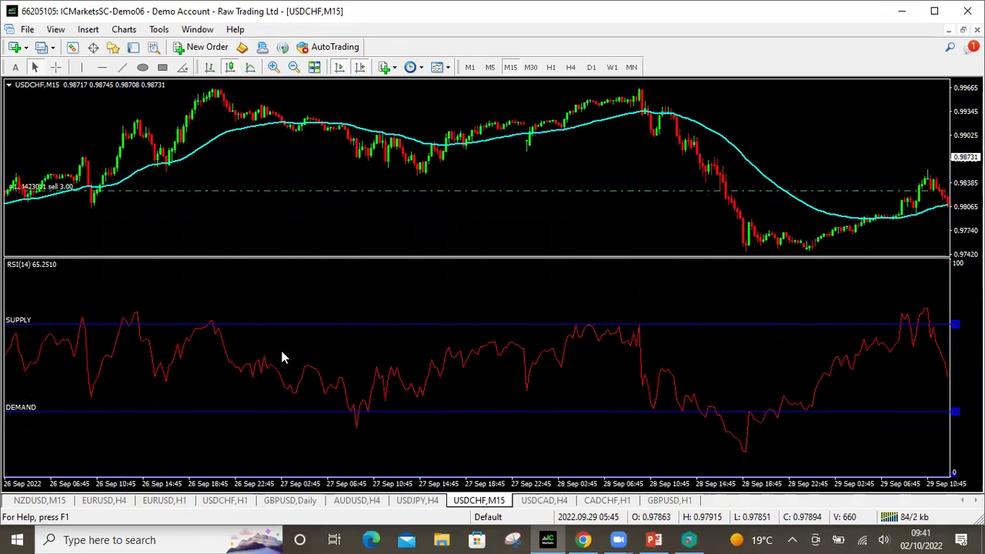
pyautogui.scroll(15, 282, 357)
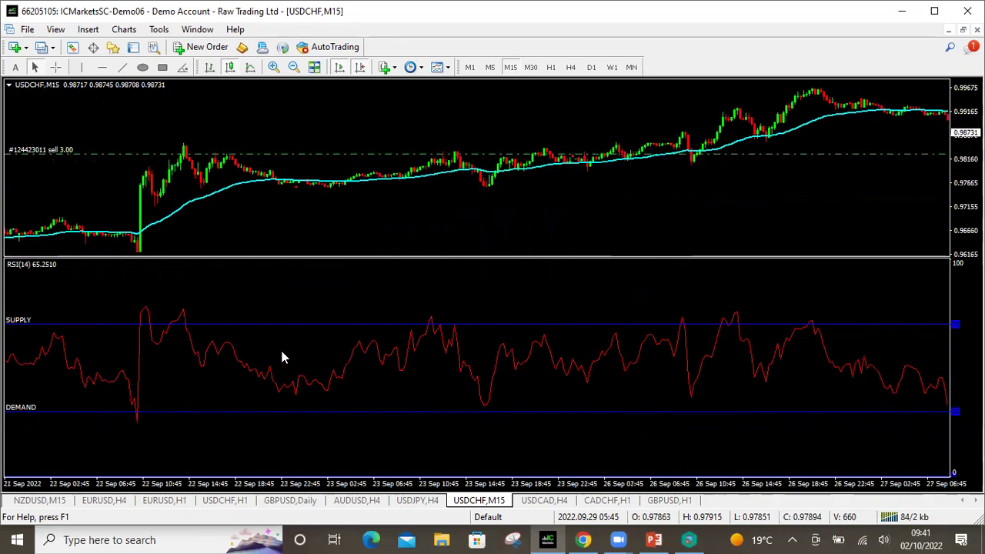
pyautogui.scroll(15, 282, 356)
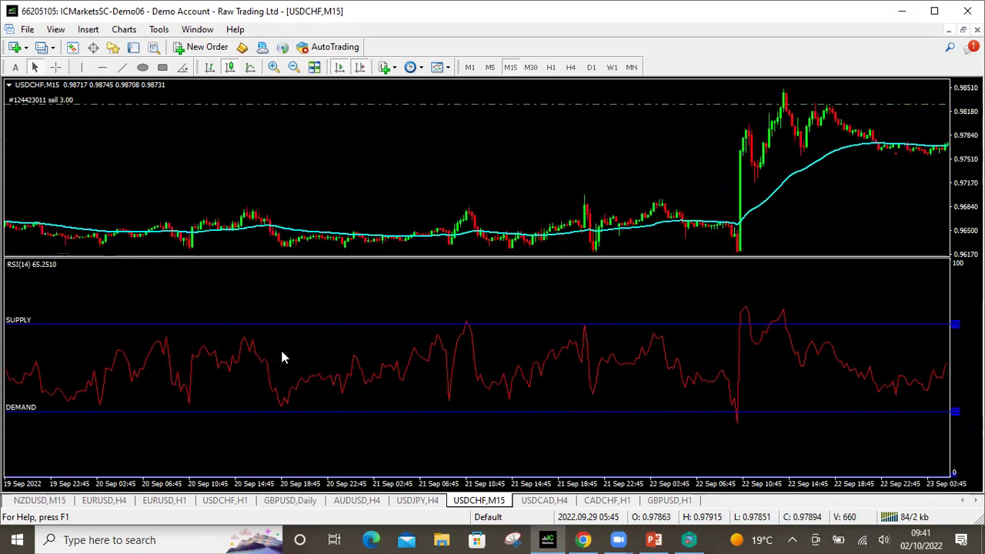
pyautogui.scroll(15, 282, 356)
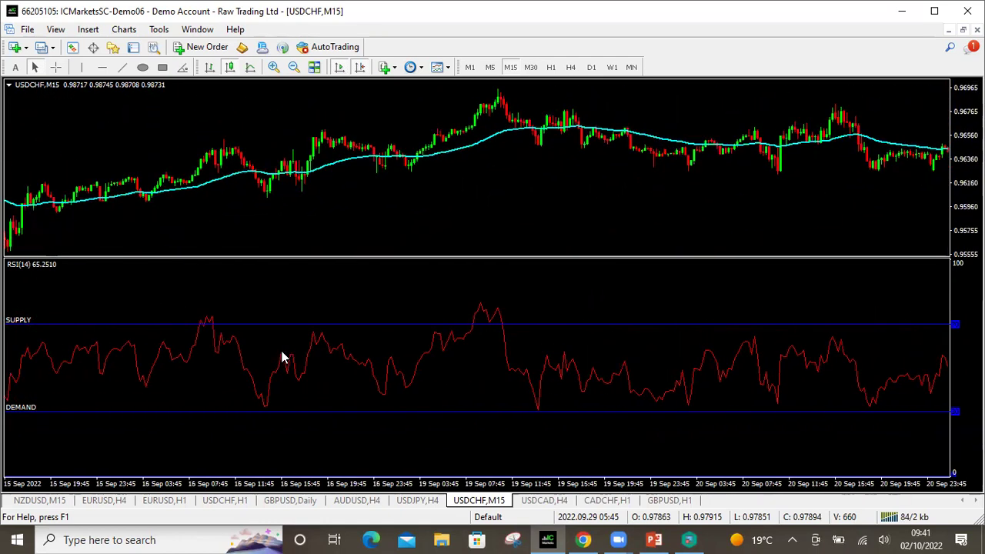
pyautogui.scroll(15, 282, 356)
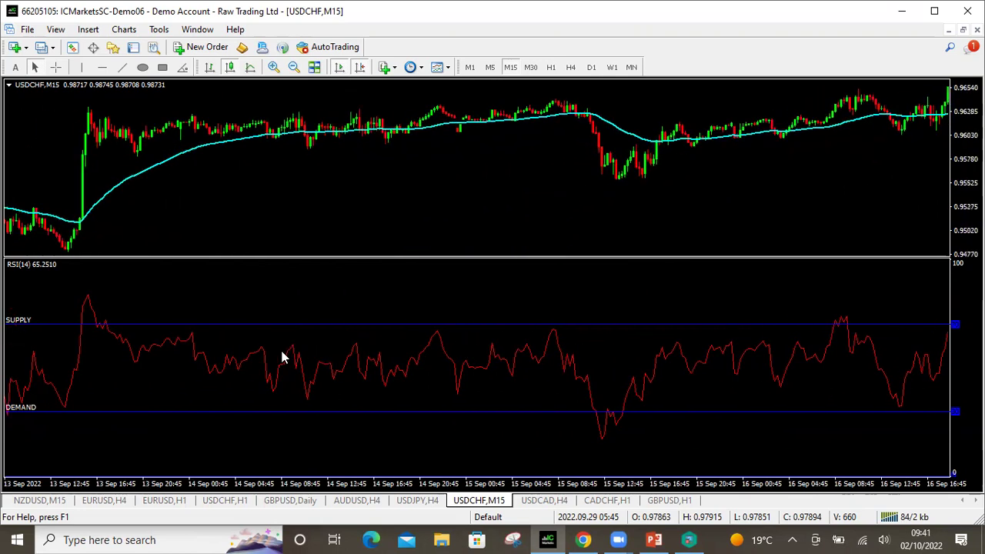
pyautogui.scroll(3, 282, 356)
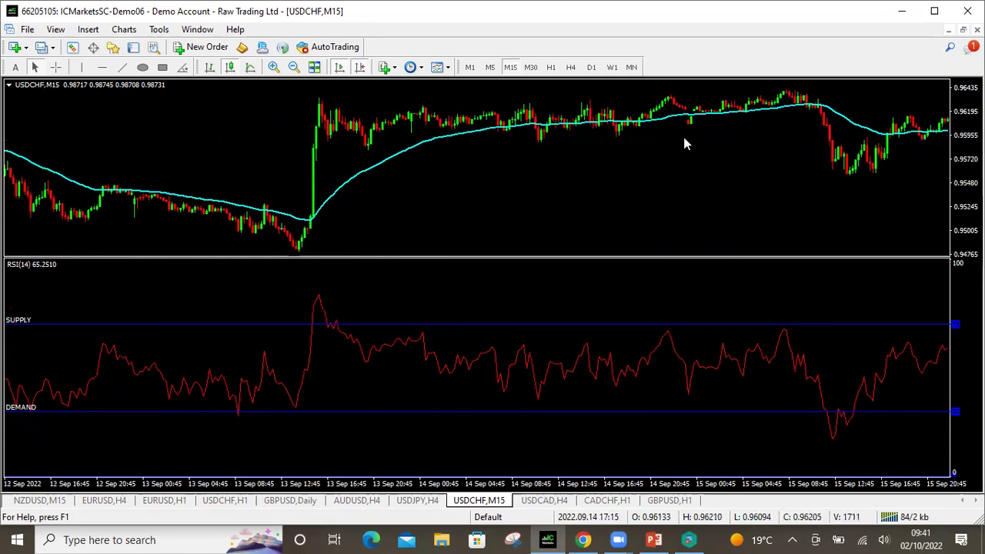
# Turn off chart shift and chart autoscroll in the USDCHF,M15 chart properties
pyautogui.rightClick(611, 324)
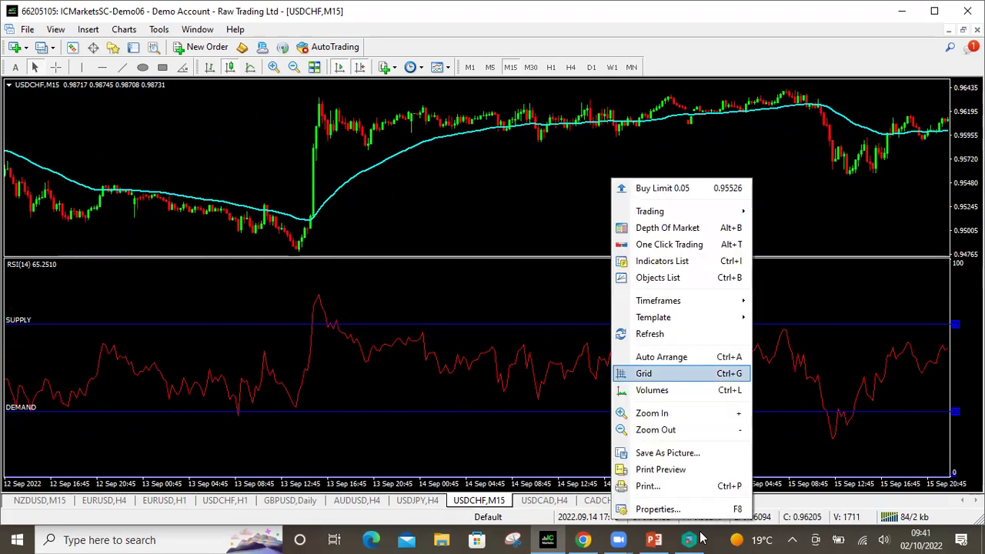
pyautogui.click(656, 510)
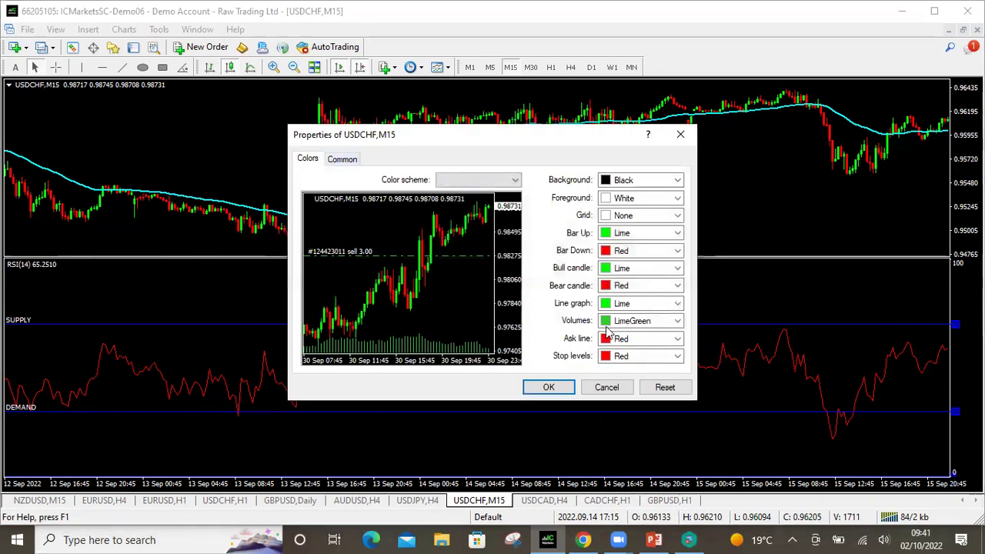
pyautogui.hotkey('ctrl', 'Tab')
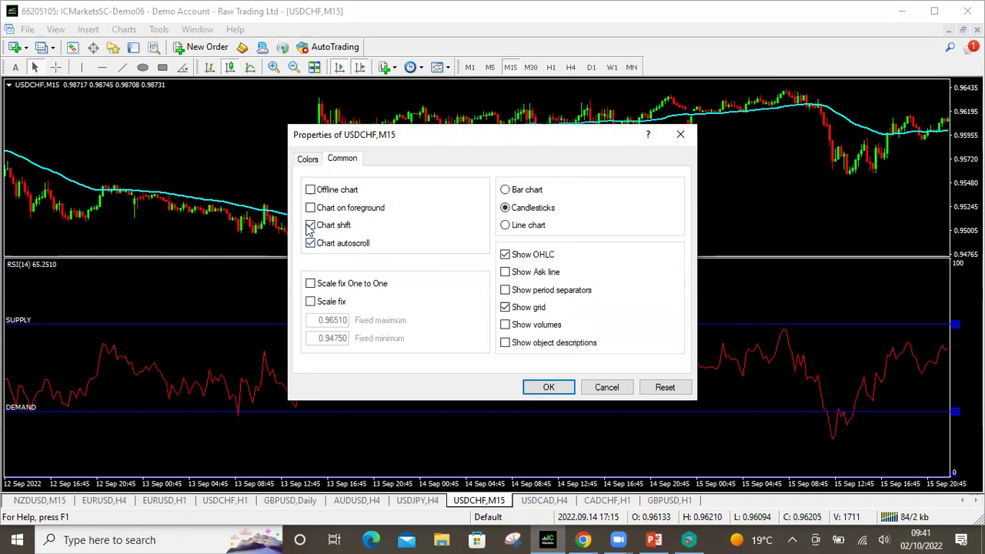
pyautogui.click(309, 226)
pyautogui.click(310, 244)
pyautogui.click(553, 387)
# Look back through the USDCHF,M15 price history from late September to late August 2022
pyautogui.scroll(-10, 558, 393)
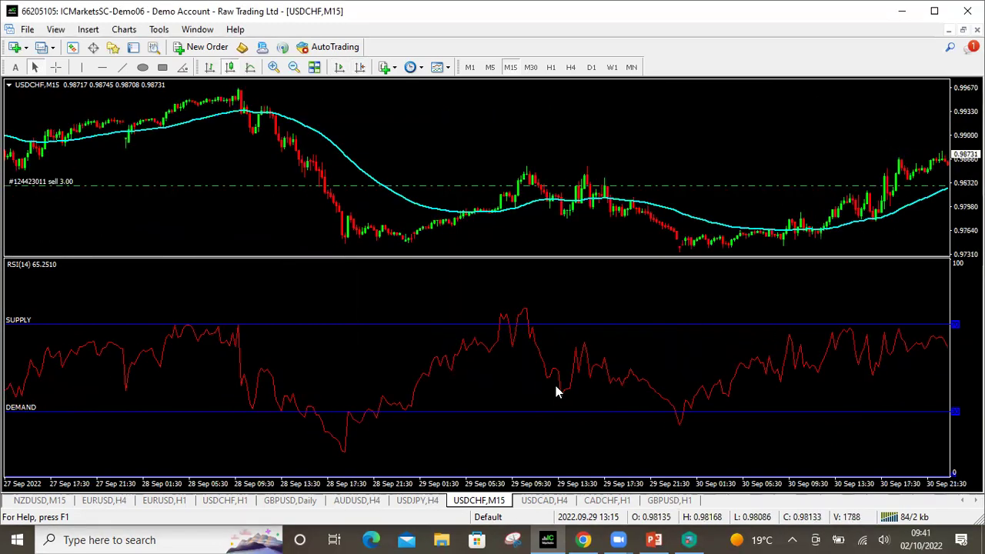
pyautogui.scroll(-10, 556, 391)
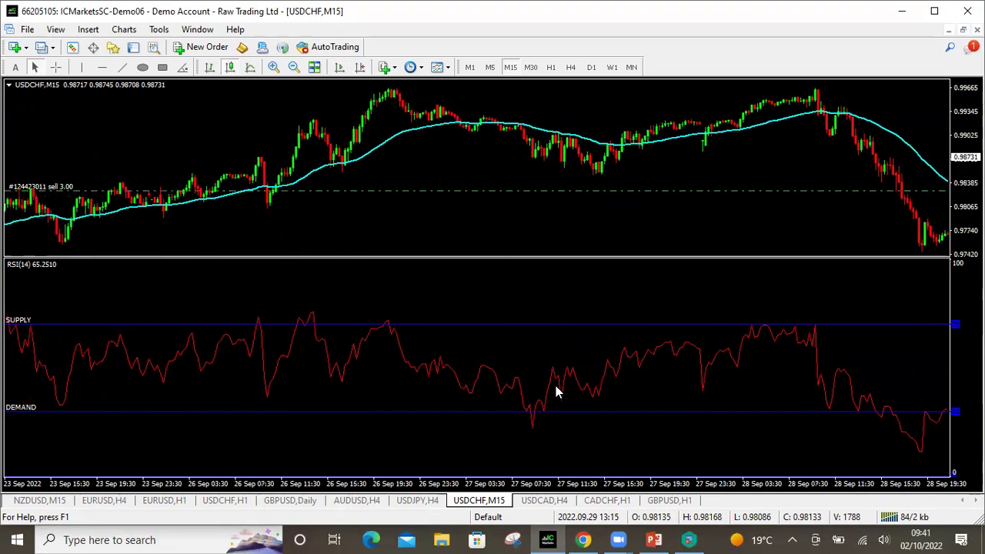
pyautogui.scroll(-1, 556, 385)
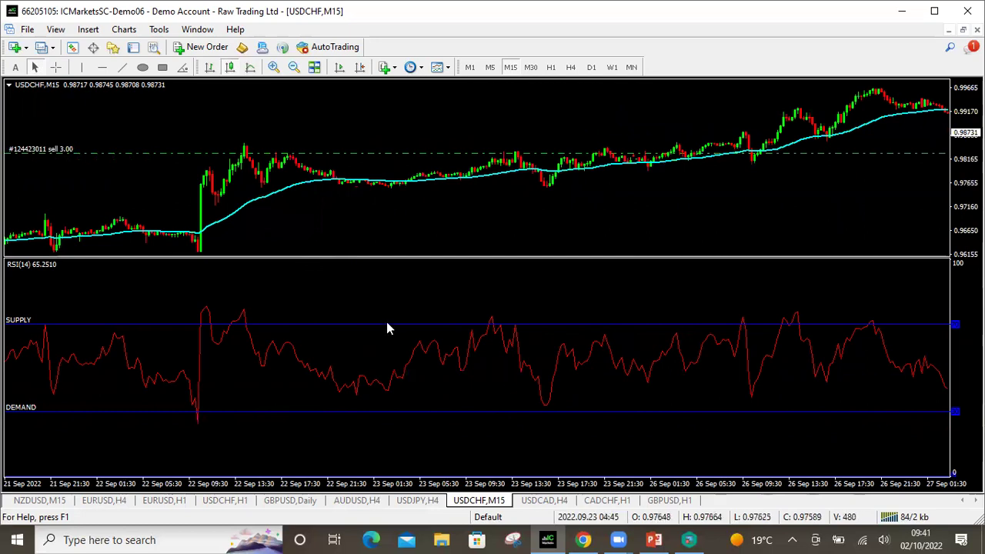
pyautogui.moveTo(164, 297); pyautogui.dragTo(793, 354)
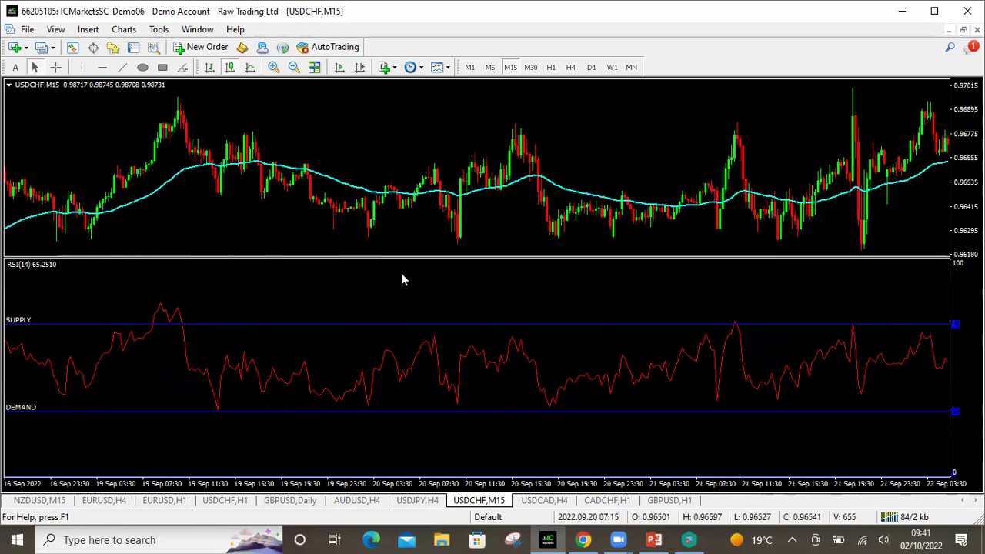
pyautogui.moveTo(114, 282); pyautogui.dragTo(912, 381)
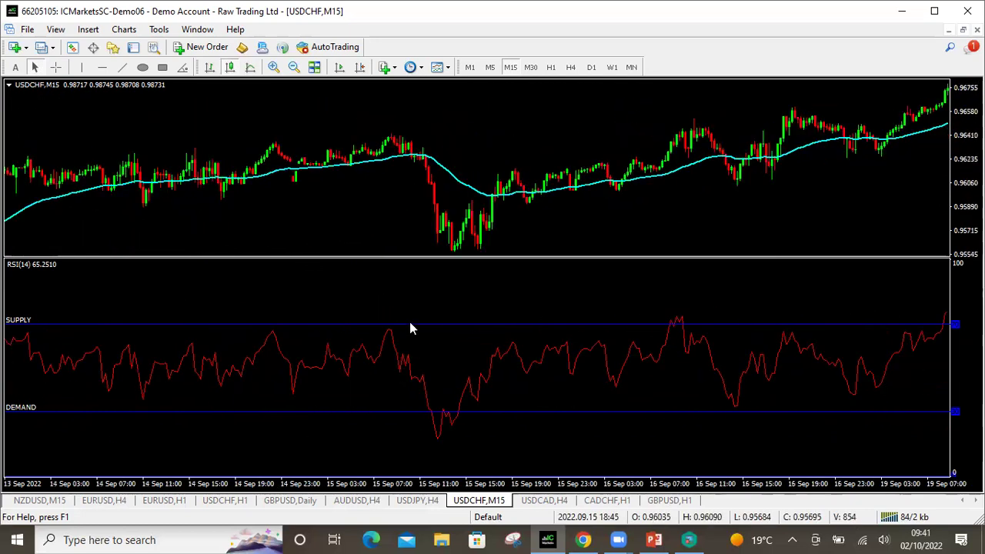
pyautogui.moveTo(81, 290); pyautogui.dragTo(738, 275)
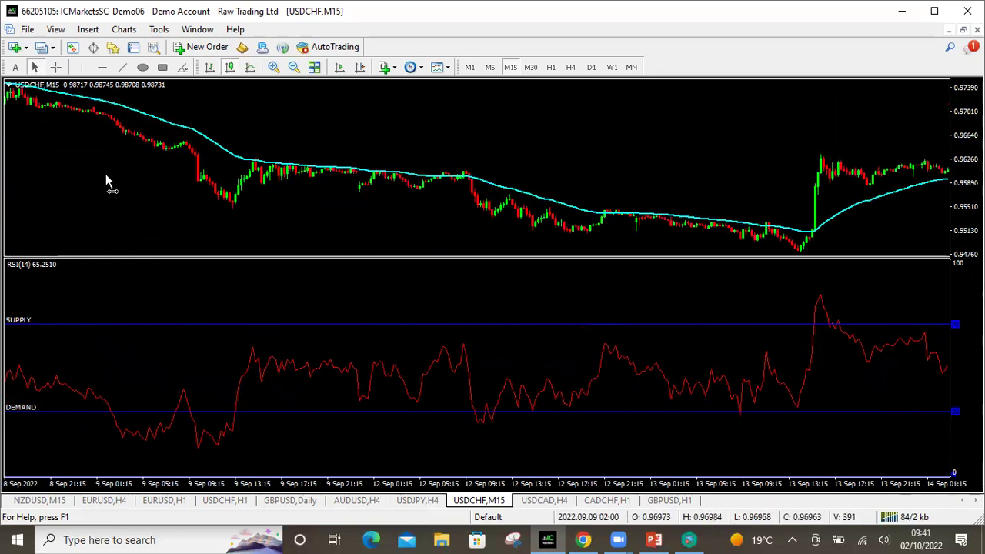
pyautogui.moveTo(105, 176); pyautogui.dragTo(922, 269)
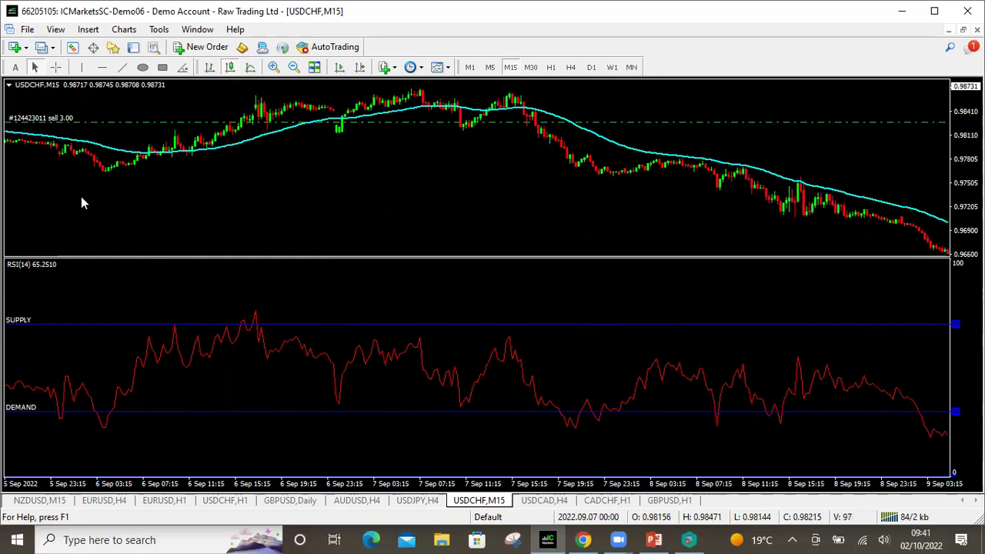
pyautogui.moveTo(76, 191); pyautogui.dragTo(846, 267)
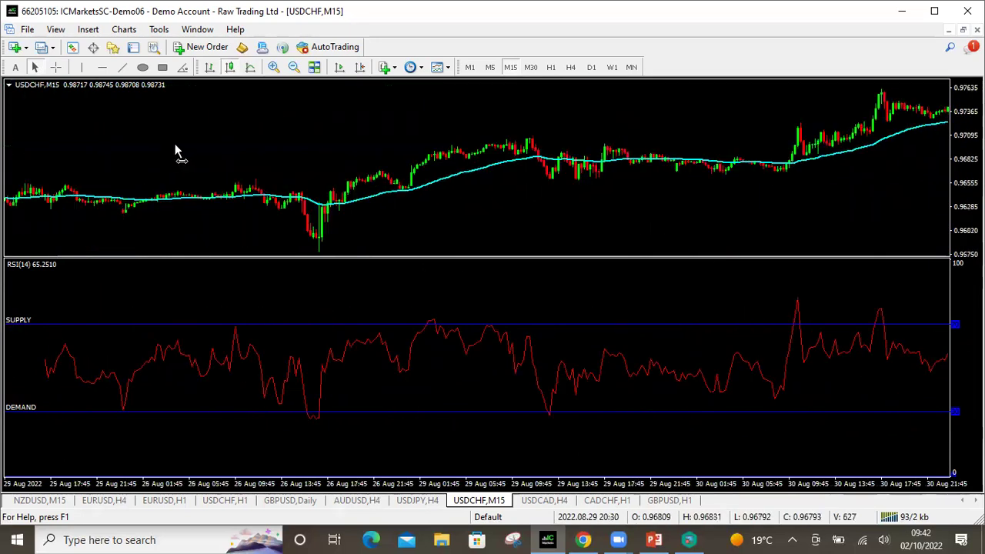
# Continue back through the USDCHF,M15 history to mid-July 2022 and examine the price action inside the ellipse at the second high of the divergence
pyautogui.press('pageup')
pyautogui.press('pageup')
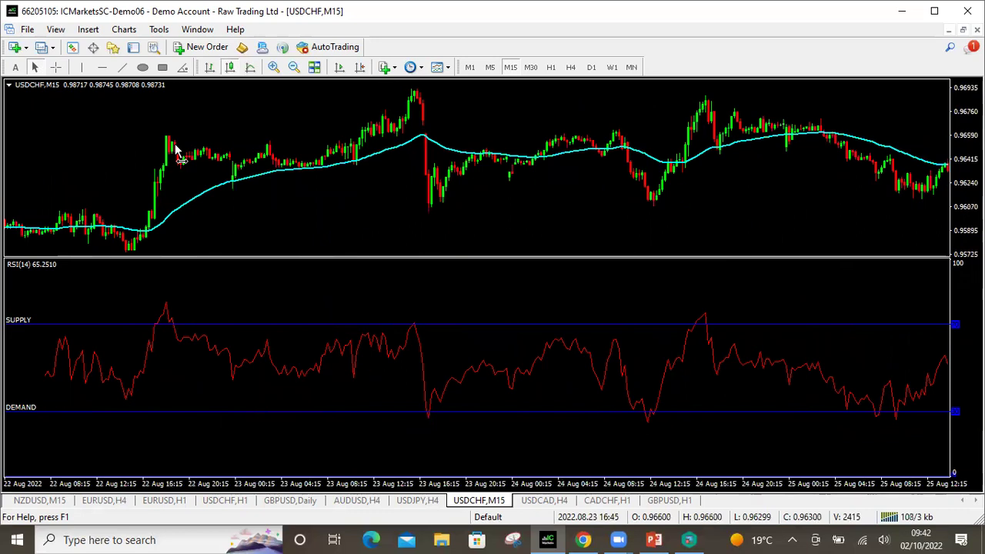
pyautogui.press('pageup')
pyautogui.press('pageup')
pyautogui.press('pageup')
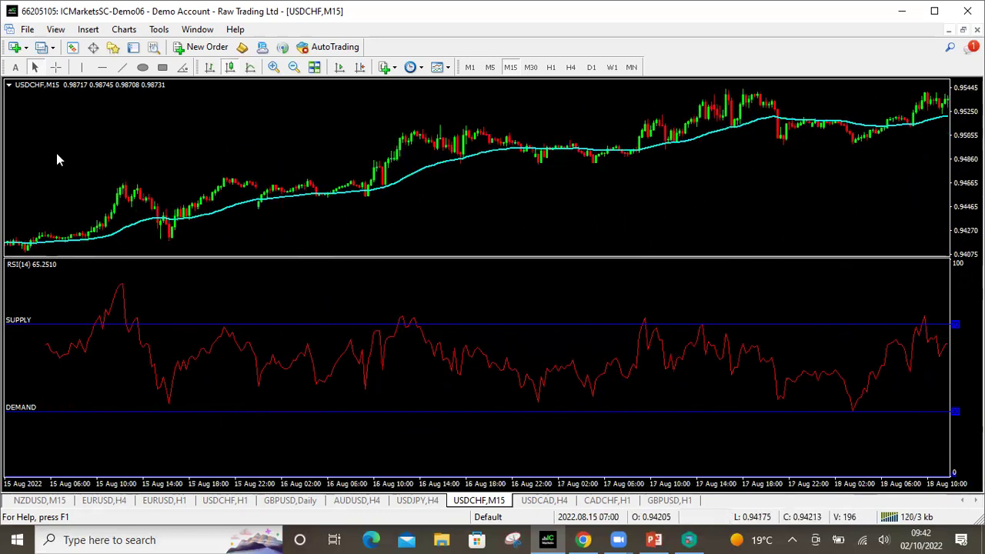
pyautogui.press('pageup')
pyautogui.press('pageup')
pyautogui.press('pageup')
pyautogui.press('pageup')
pyautogui.press('pageup')
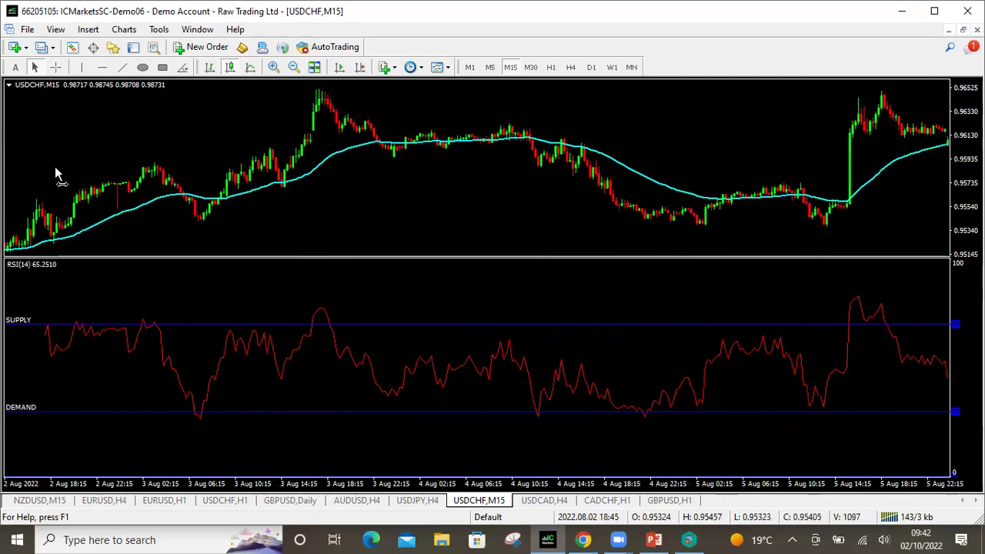
pyautogui.press('pageup')
pyautogui.press('pageup')
pyautogui.press('pageup')
pyautogui.press('pageup')
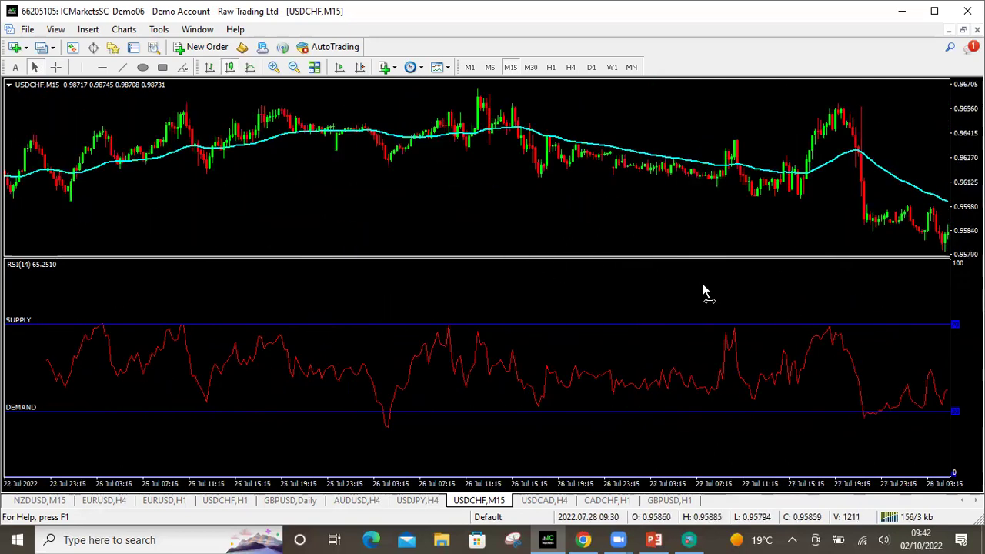
pyautogui.press('pageup')
pyautogui.press('pageup')
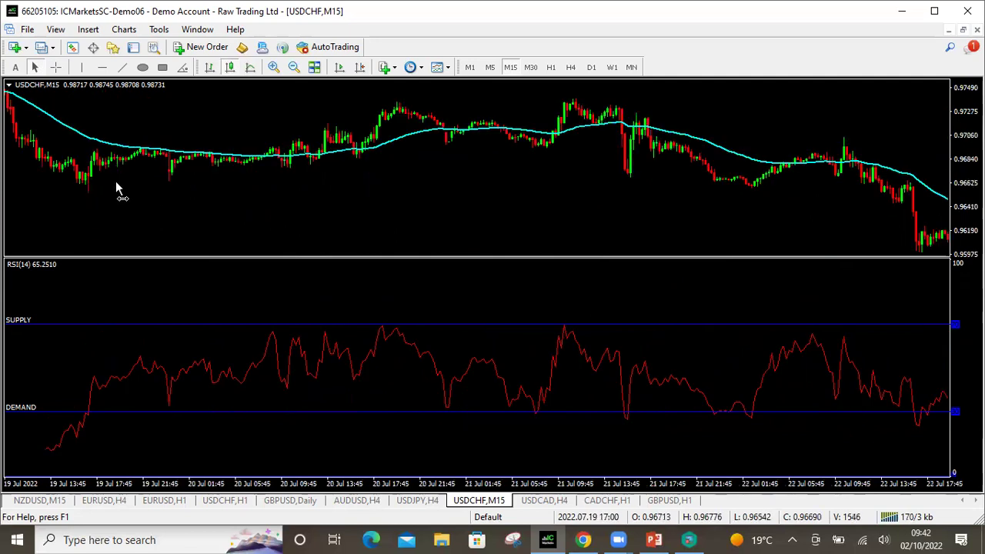
pyautogui.press('pageup')
pyautogui.press('pageup')
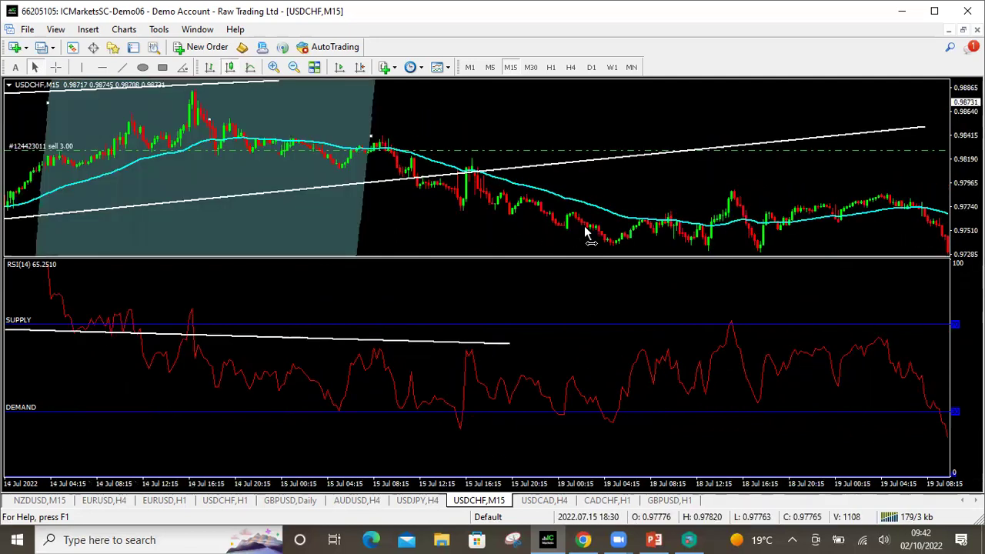
pyautogui.press('pageup')
pyautogui.press('pageup')
pyautogui.press('pageup')
pyautogui.moveTo(455, 229); pyautogui.dragTo(3, 245)
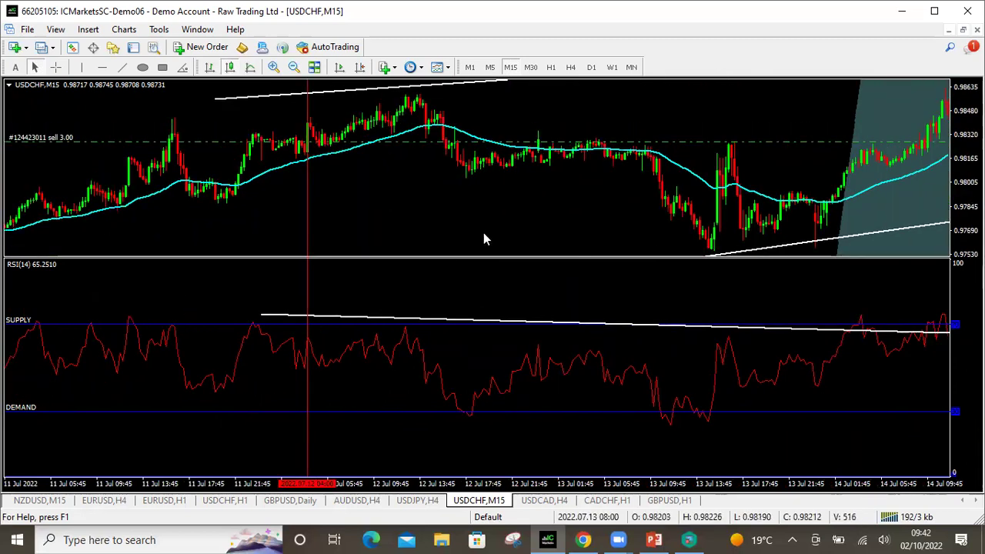
pyautogui.scroll(-5, 483, 239)
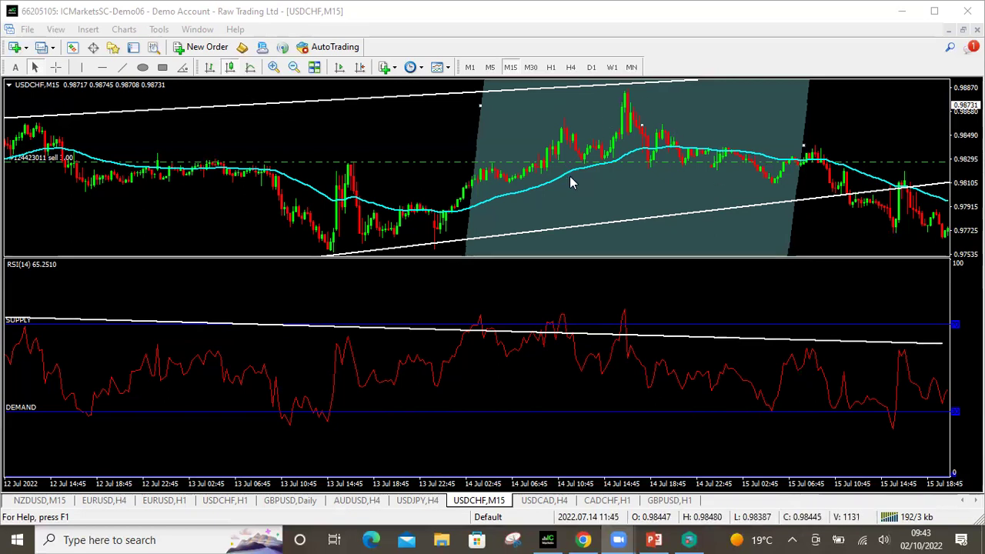
# Return the USDCHF chart to the H4 timeframe and review the July 2022 divergence with its trendline and ellipse
pyautogui.click(570, 68)
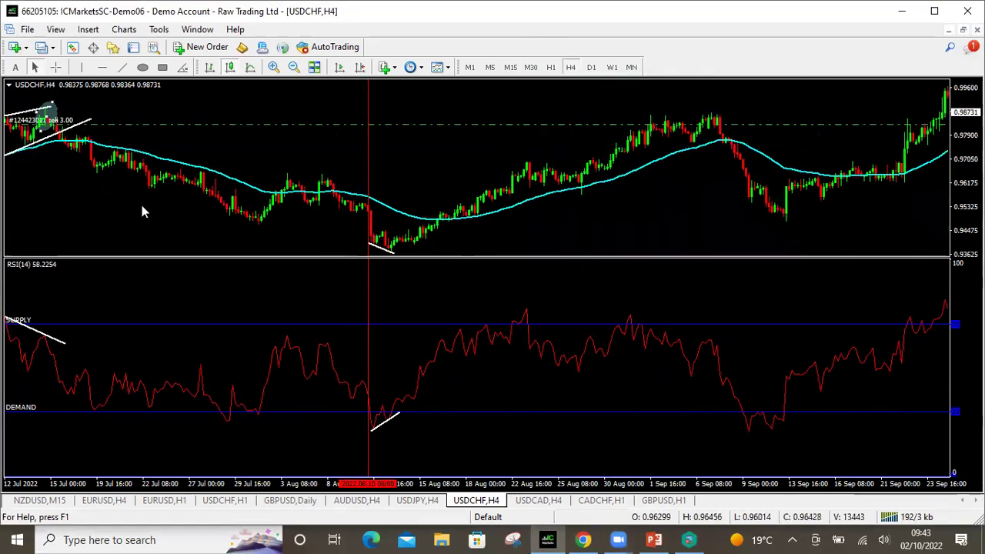
pyautogui.scroll(1, 142, 206)
pyautogui.scroll(10, 141, 208)
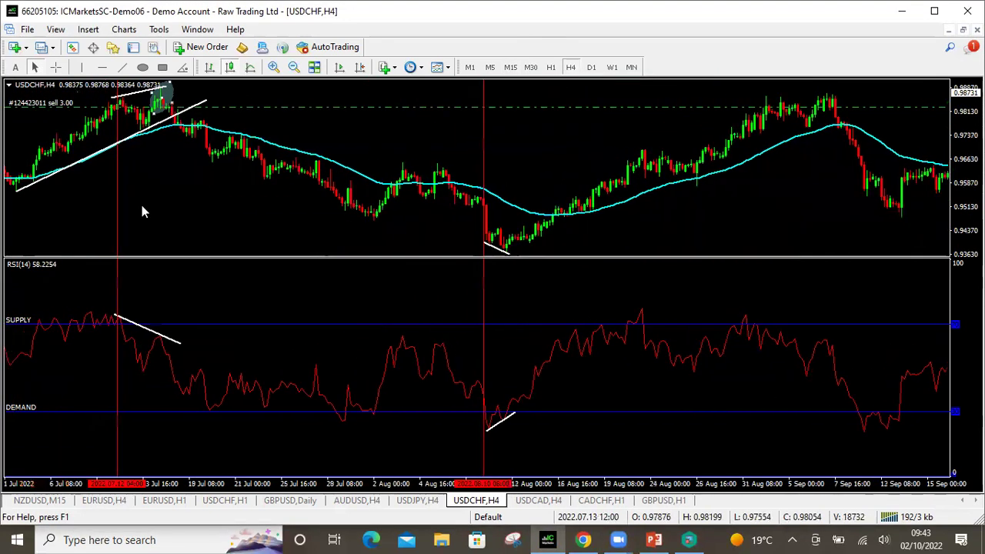
pyautogui.scroll(3, 142, 212)
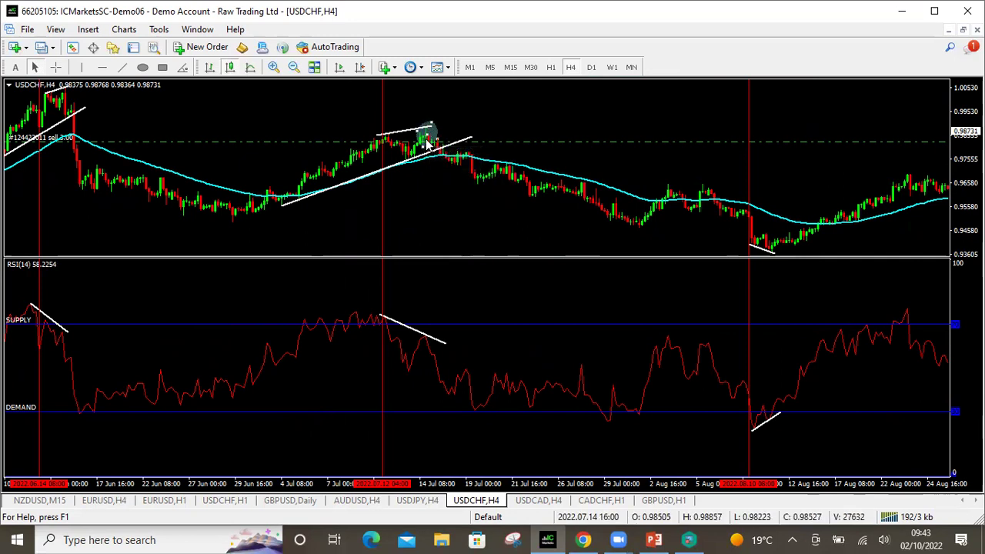
pyautogui.scroll(-2, 416, 141)
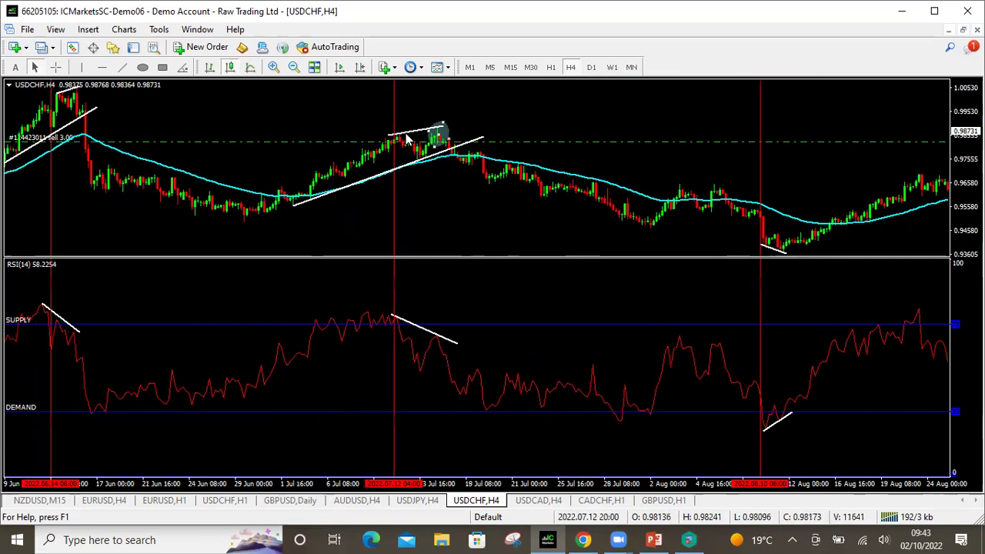
pyautogui.scroll(-3, 408, 138)
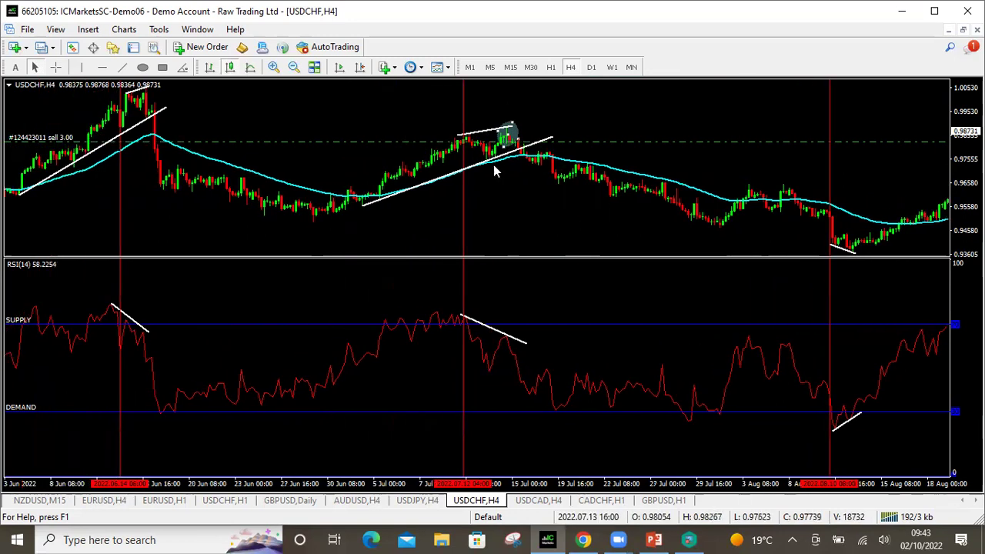
# Switch to the PowerPoint presentation and show slide 27, the note on having no significant candlestick pattern
pyautogui.click(652, 540)
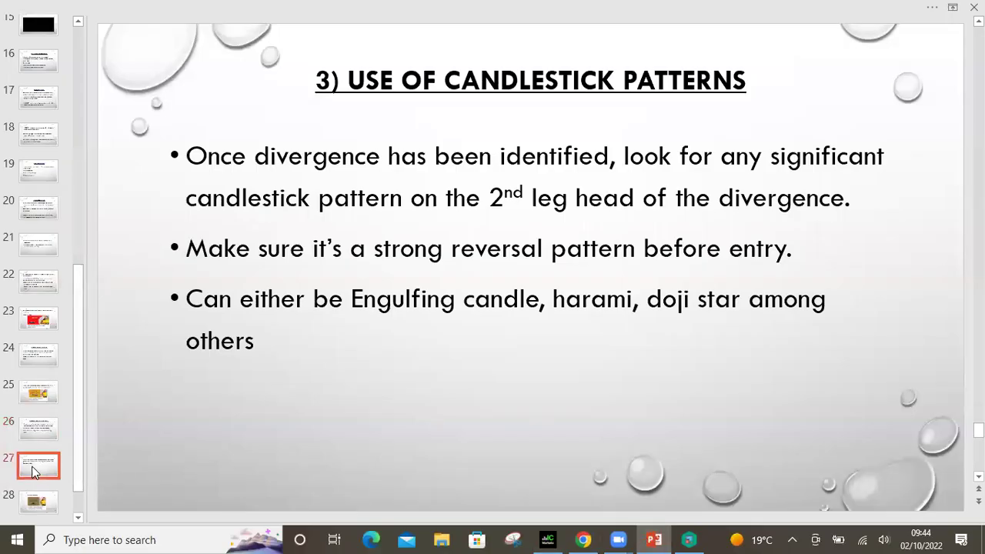
pyautogui.click(33, 471)
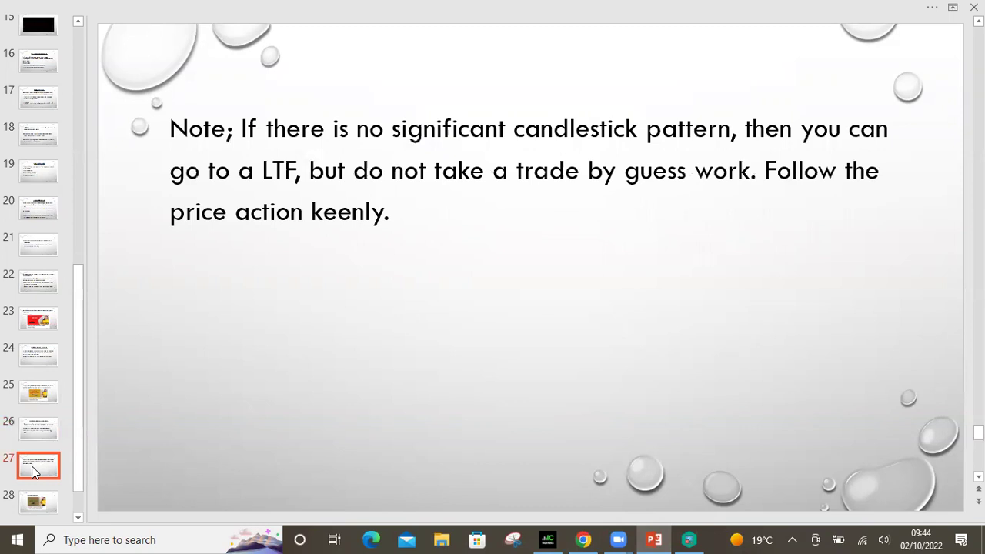